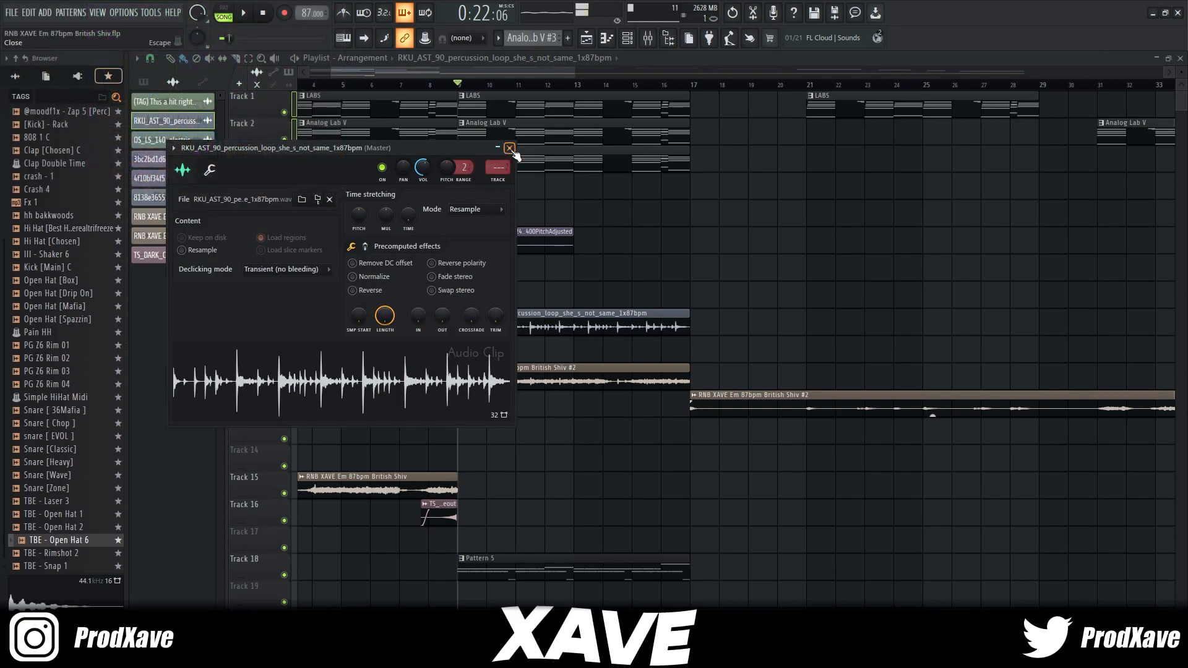
- Save the project, bring up the LABS Soft Piano channel and open its notes in the piano roll
key(ctrl+s)
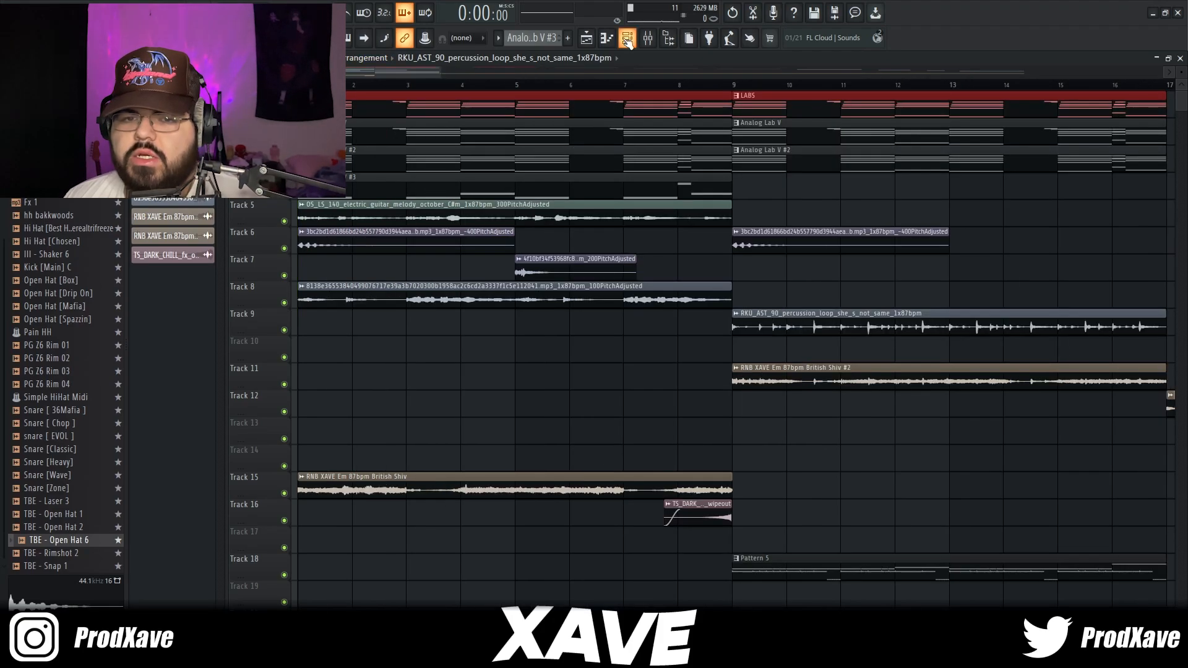
click(626, 38)
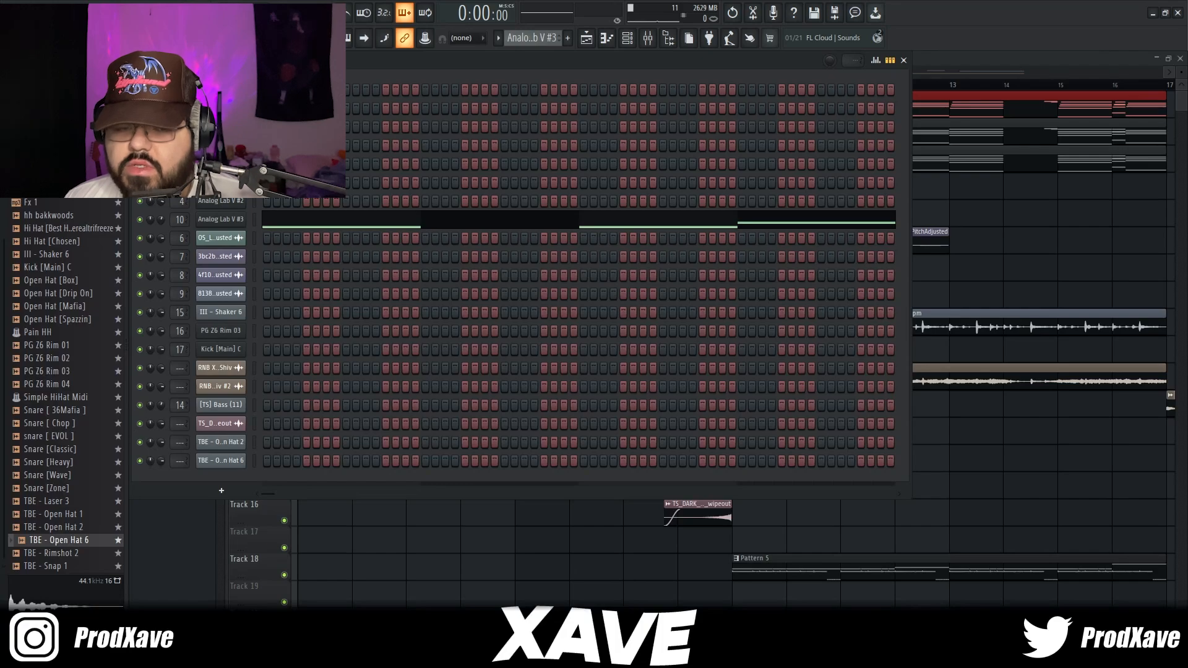
click(221, 164)
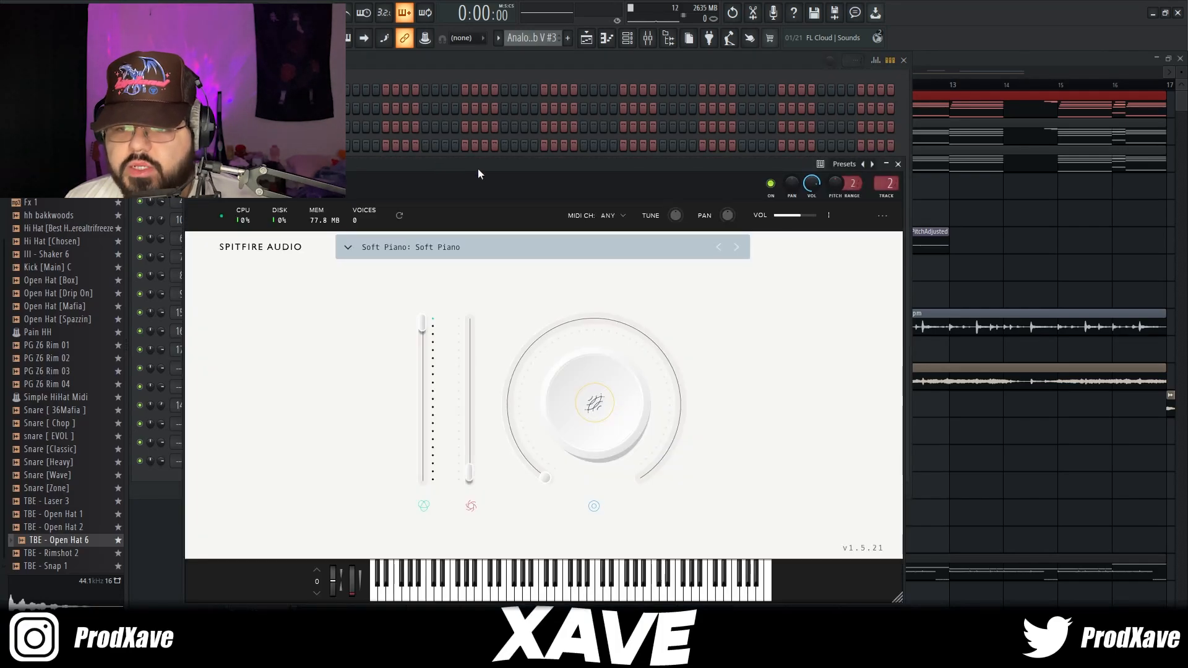
key(F7)
drag(365, 85, 174, 85)
scroll(215, 85, up, 2)
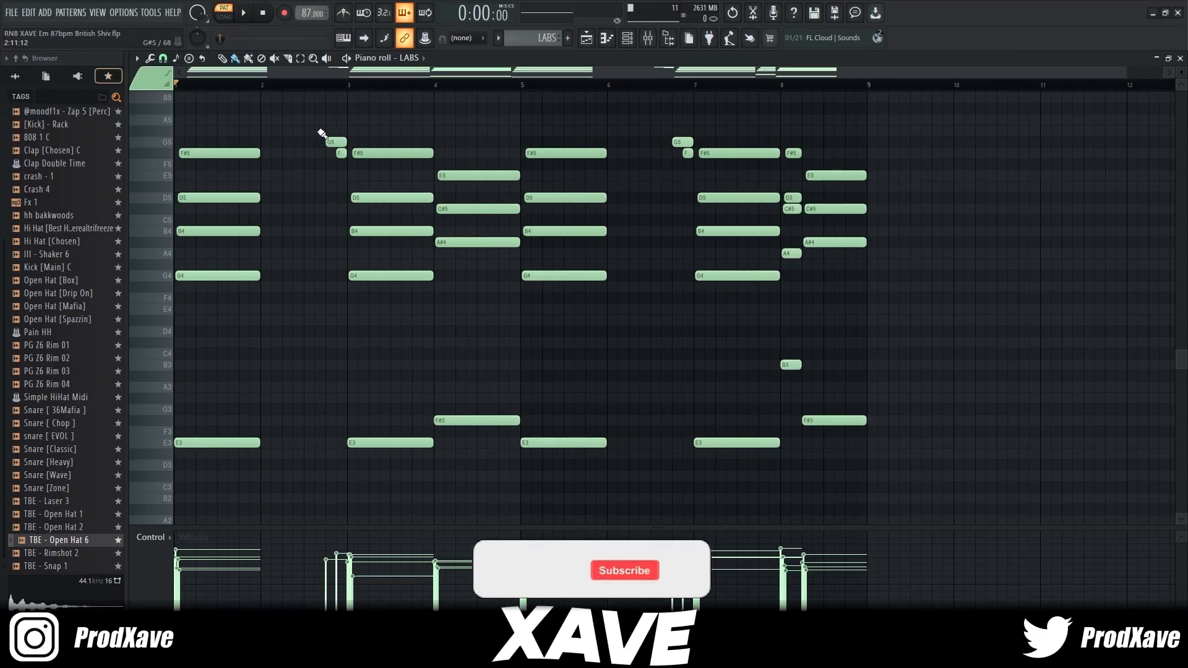
- Examine the LABS progression by highlighting its chords one after another, starting with the bar 1 chord, and clear the selection
drag(212, 127, 203, 356)
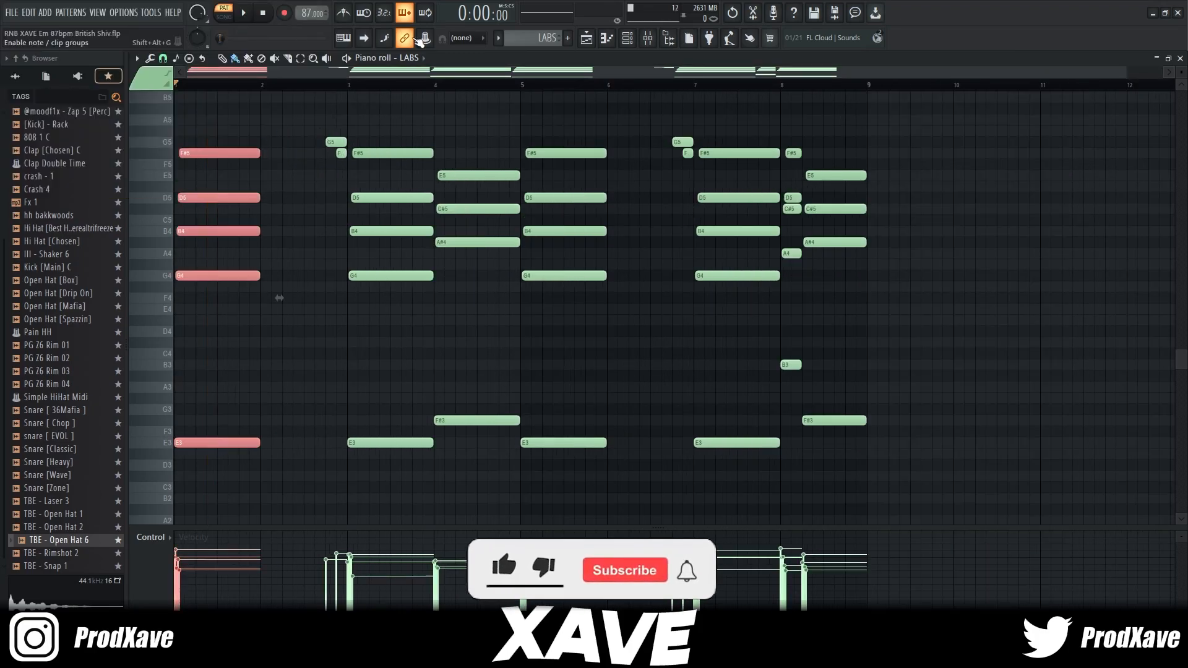
drag(307, 115, 349, 228)
drag(362, 127, 425, 486)
drag(443, 137, 476, 446)
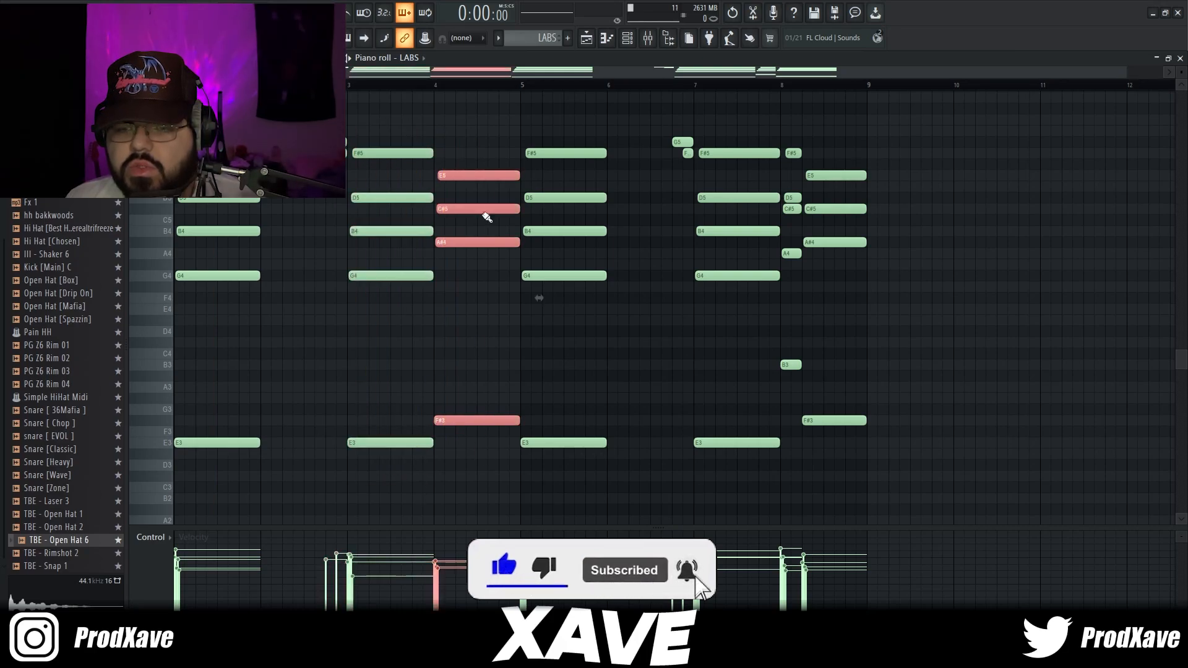
drag(533, 115, 788, 472)
ctrl+click(838, 292)
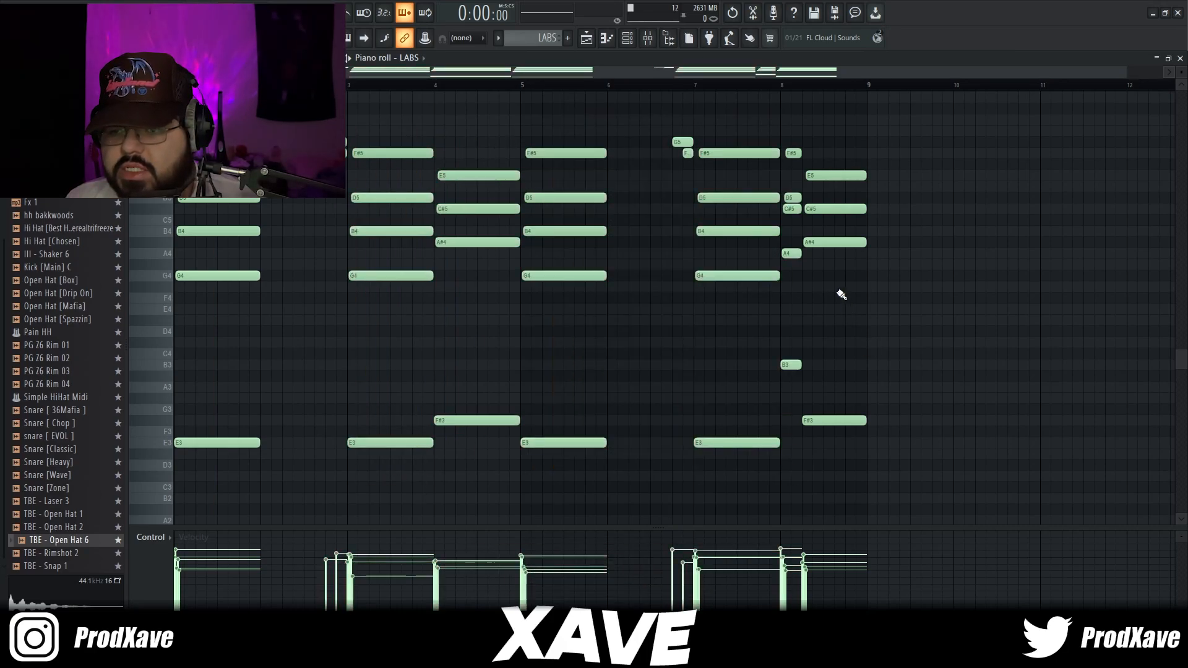
- Look closely at bars 7 and 8, highlighting the long chord, the short chord and the final chord separately
scroll(797, 140, up, 1)
scroll(797, 141, up, 2)
drag(783, 125, 939, 493)
ctrl+click(867, 325)
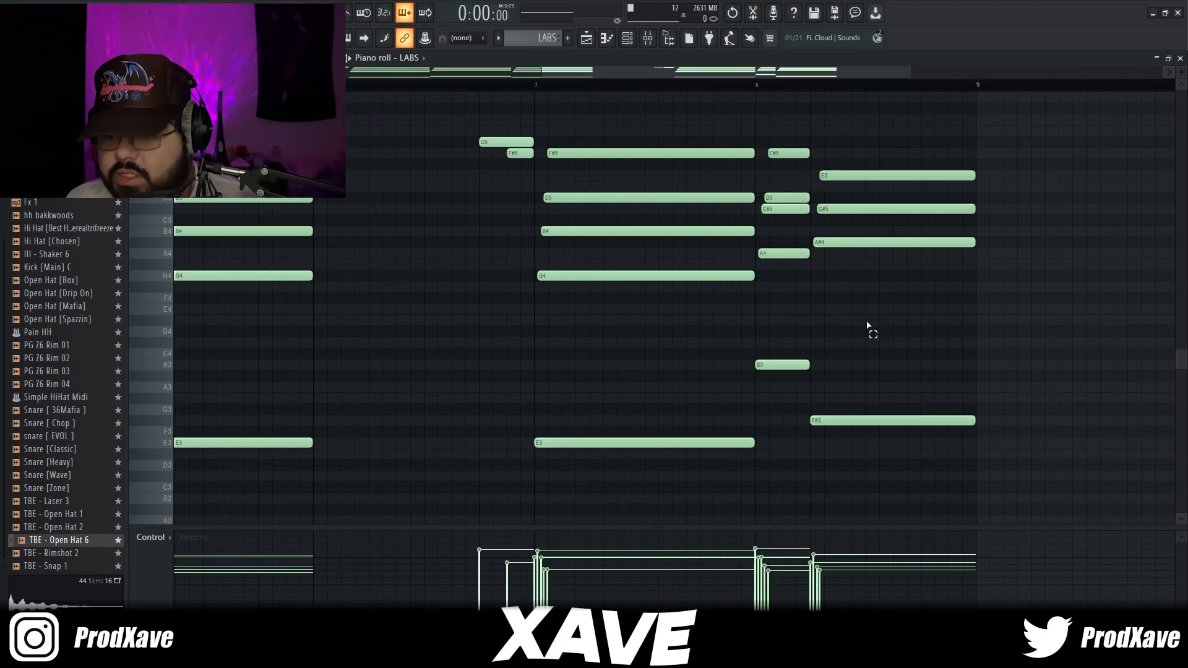
drag(588, 127, 668, 470)
drag(770, 137, 788, 450)
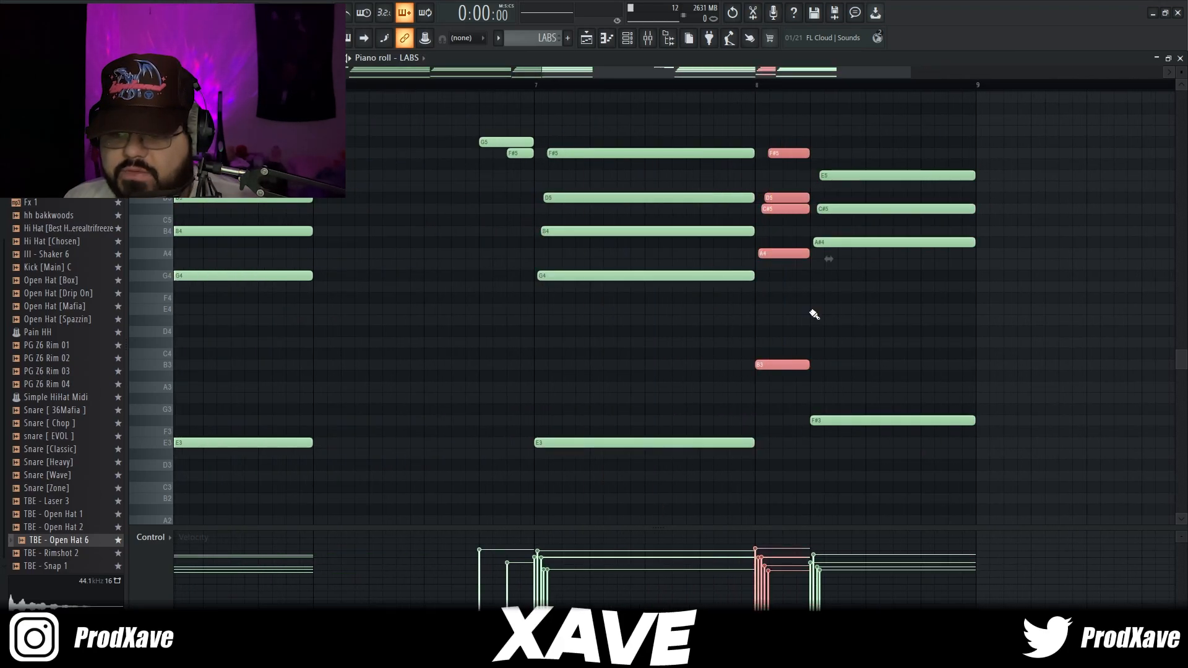
drag(849, 161, 866, 223)
drag(866, 224, 885, 445)
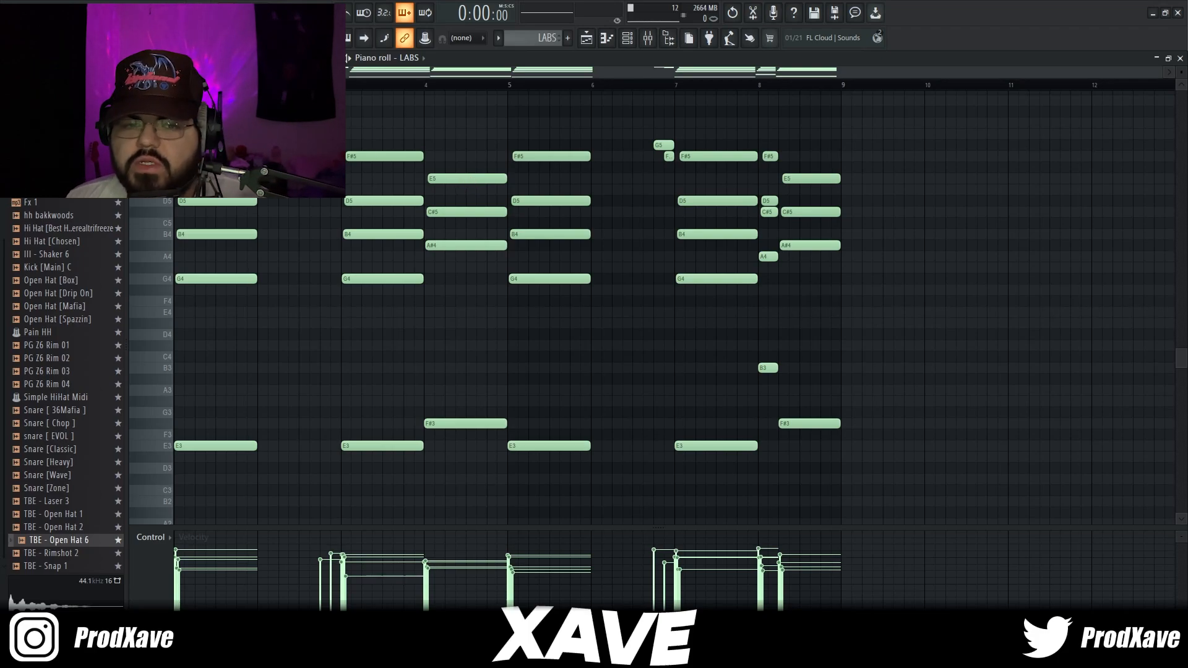
- Highlight the chords in bars 1, 3 and 4 again, including the short lead-in notes before bar 3
drag(273, 133, 181, 564)
scroll(277, 371, up, 4)
scroll(277, 290, down, 3)
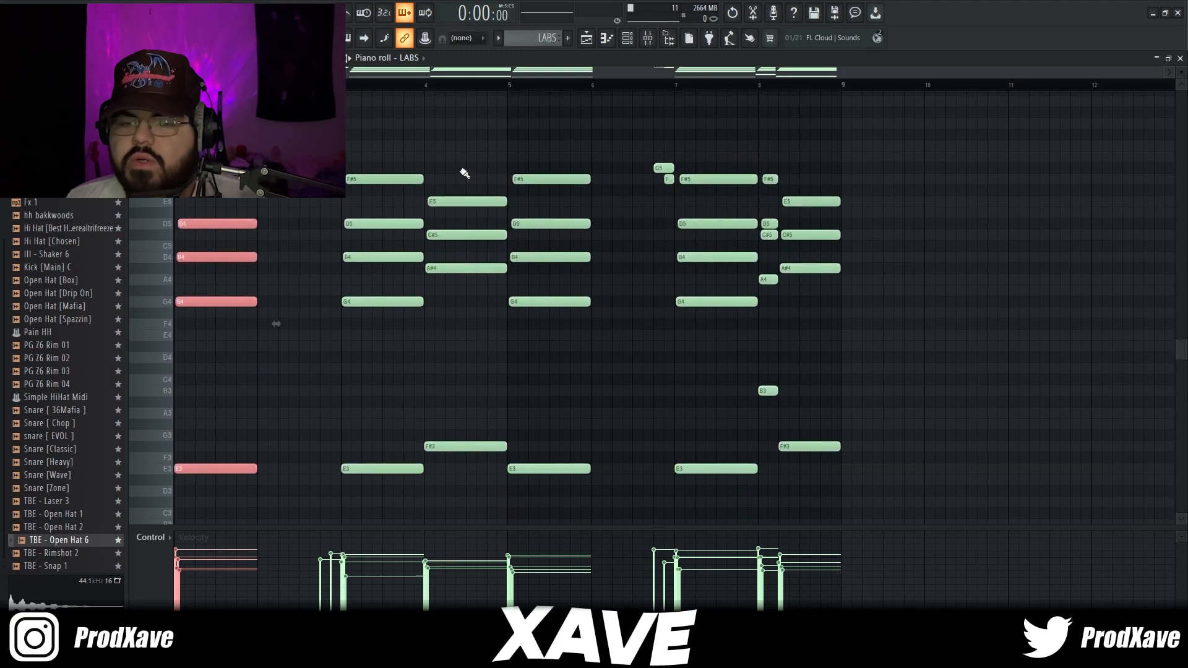
drag(313, 140, 342, 188)
drag(382, 141, 389, 523)
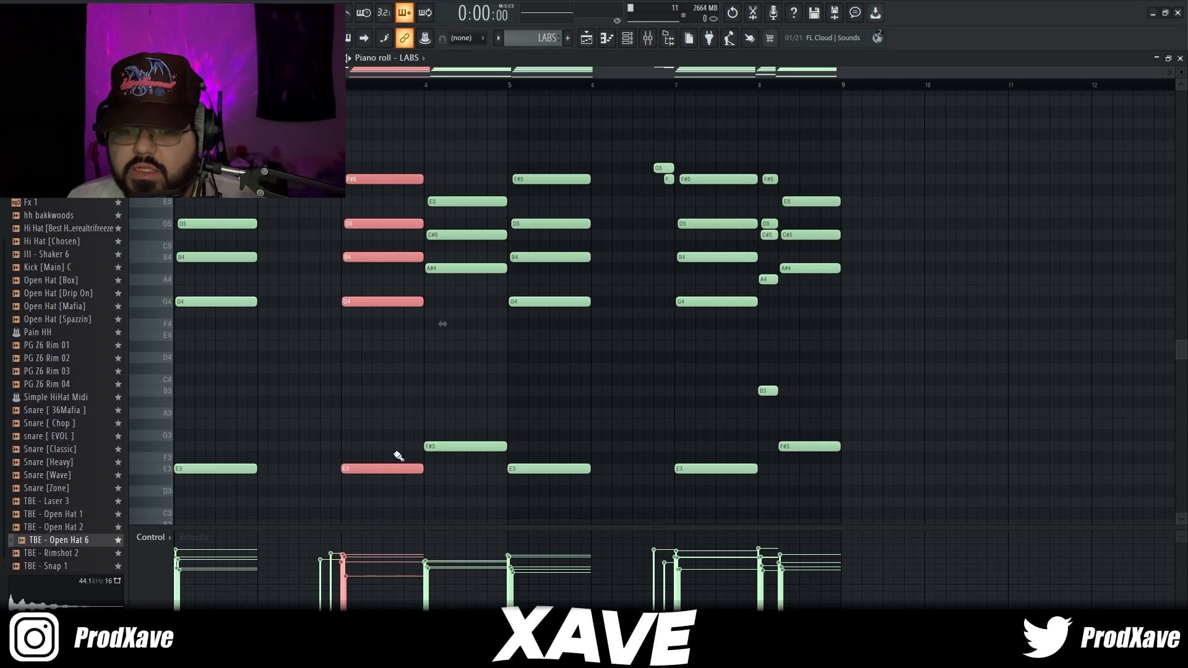
click(397, 456)
drag(452, 184, 454, 482)
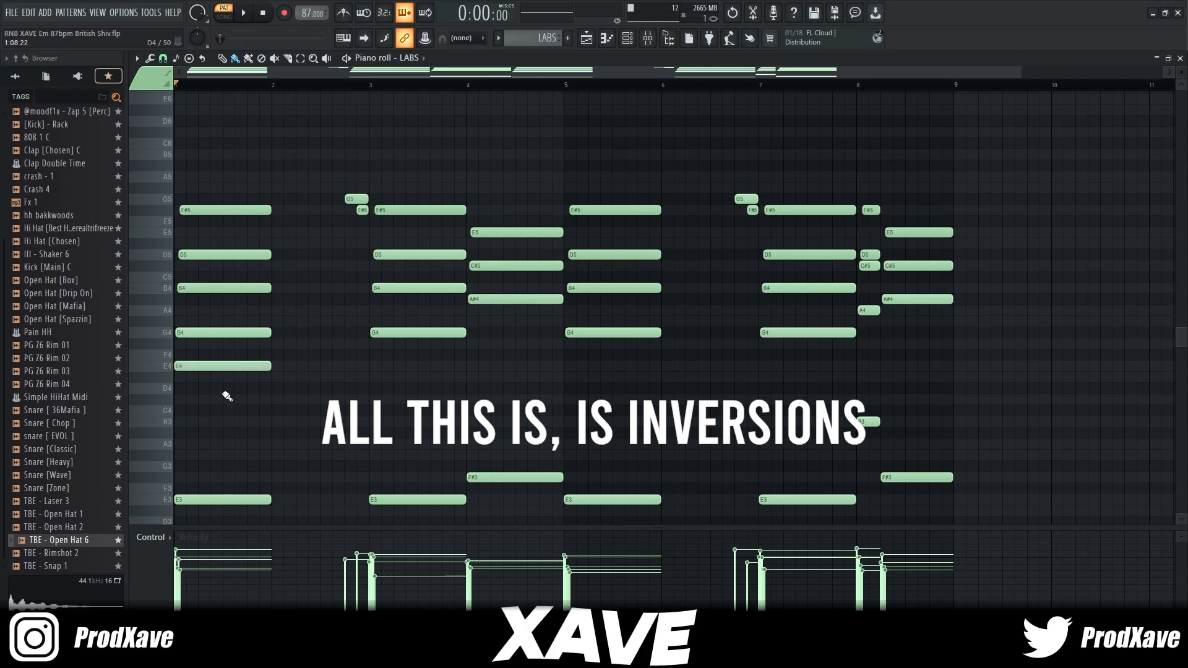
- Try an E4 note beneath the upper notes of the bar 1 chord to compare its voicing
drag(221, 392, 211, 196)
drag(234, 402, 196, 171)
right_click(204, 366)
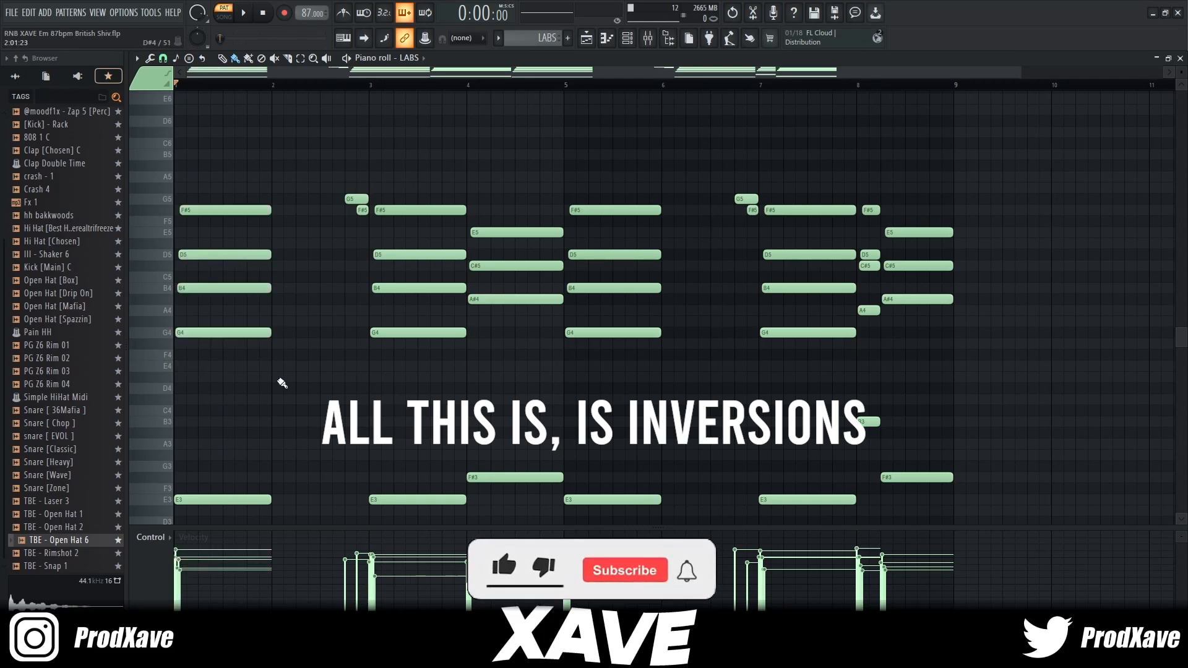
click(198, 366)
right_click(202, 369)
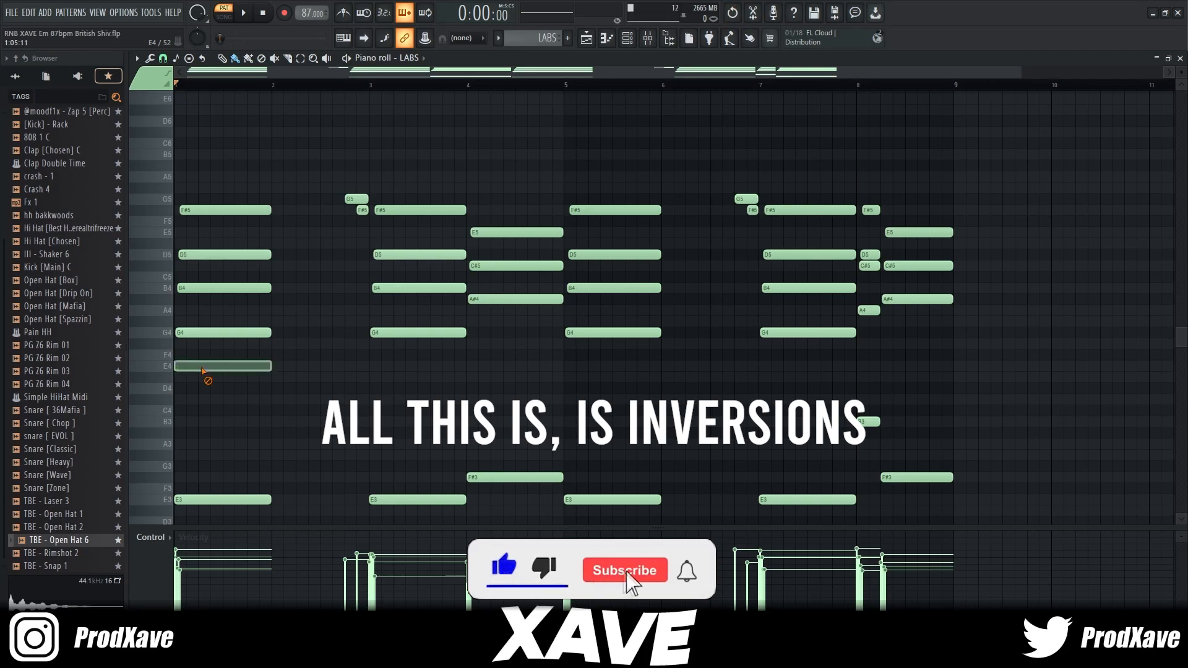
- Examine the bar 1 chord's inversion by highlighting its bass note, its four upper notes together, and each upper note separately
scroll(203, 402, down, 2)
drag(201, 395, 232, 484)
ctrl+click(228, 391)
scroll(230, 391, up, 1)
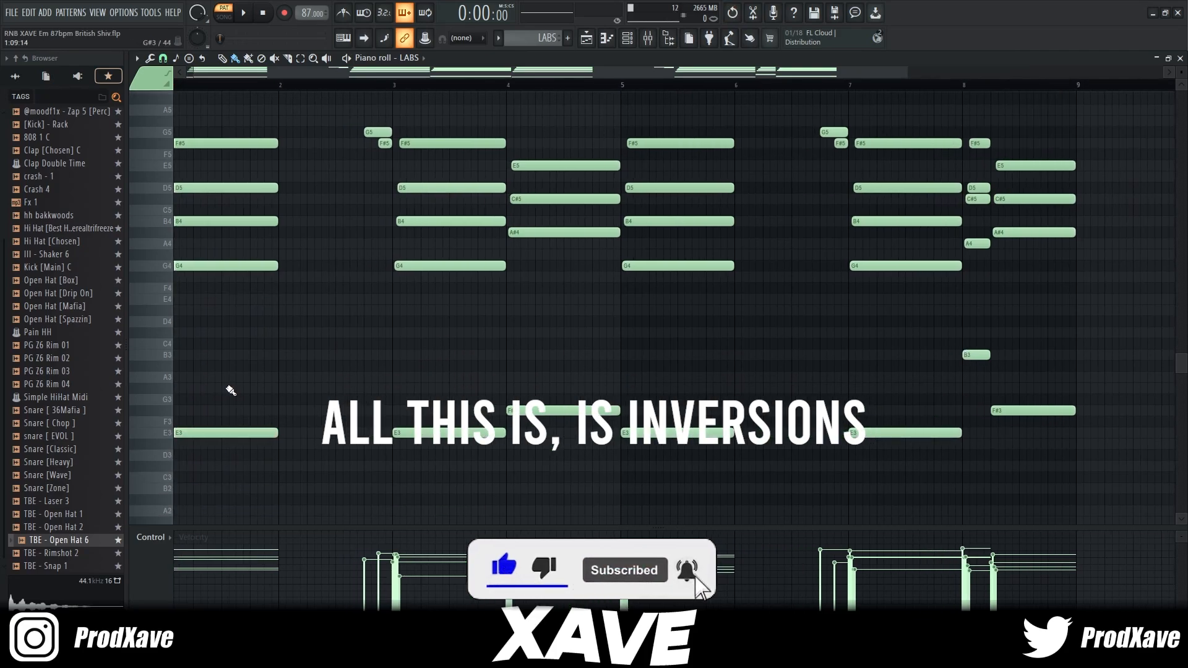
scroll(230, 391, down, 1)
scroll(212, 356, up, 2)
drag(213, 151, 222, 321)
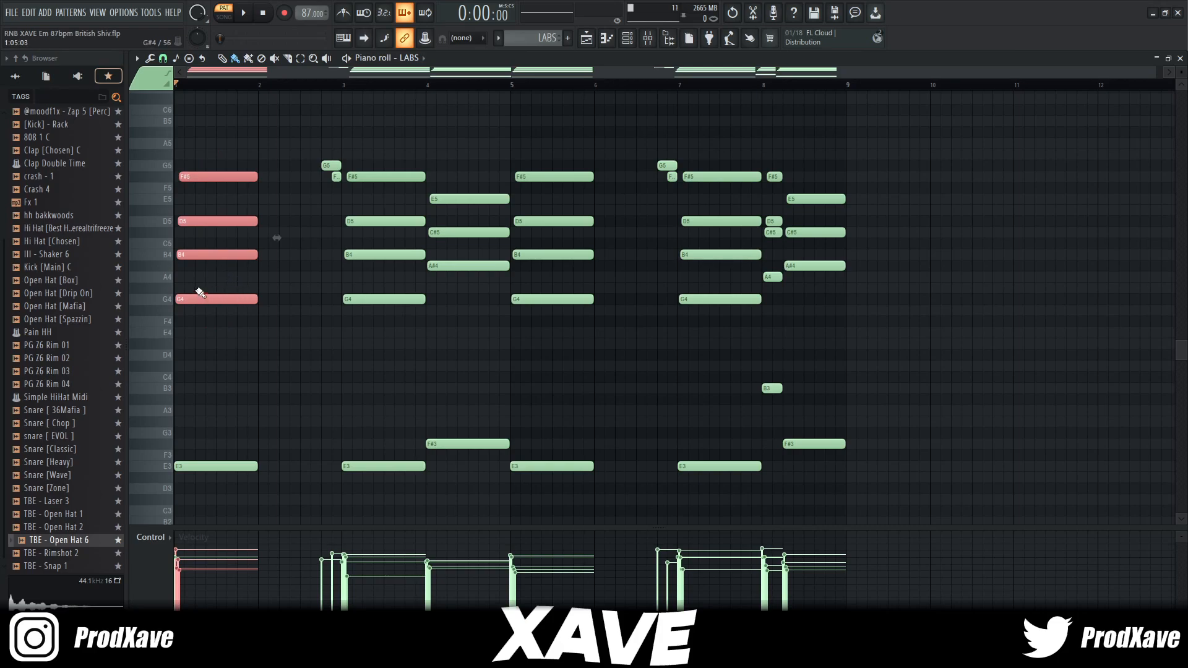
drag(196, 277, 198, 309)
drag(195, 244, 197, 267)
drag(201, 209, 202, 227)
drag(207, 153, 209, 198)
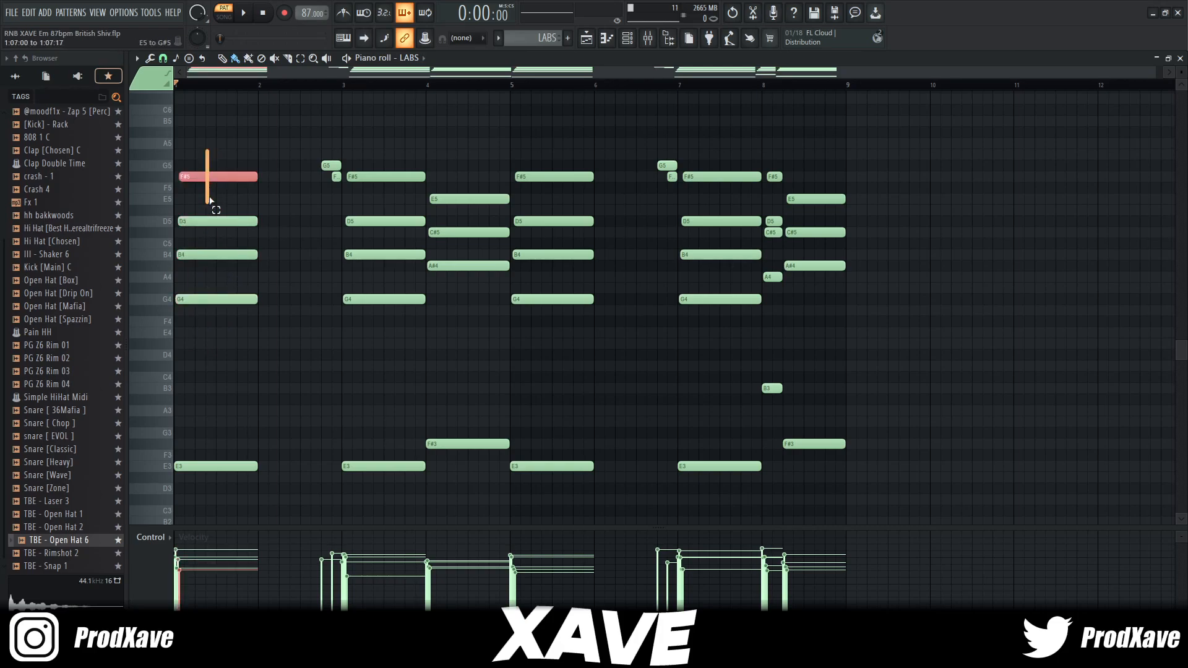
ctrl+click(272, 257)
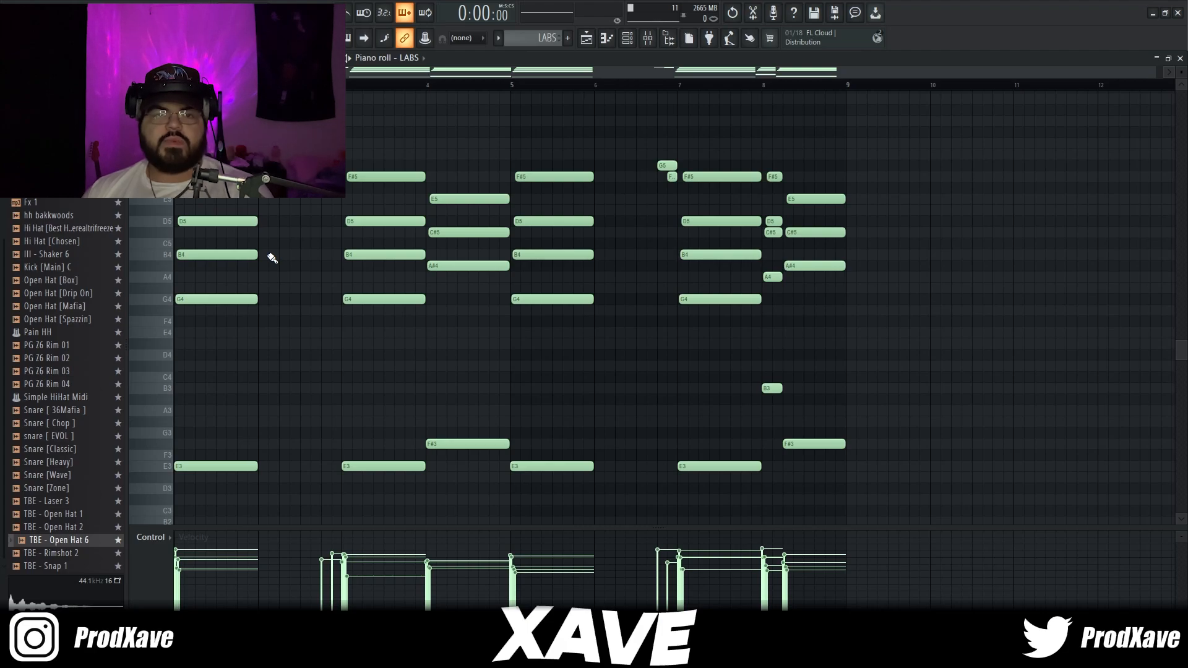
- Single out the low E3 bass note beneath the bar 1 chord and clear the selection
scroll(205, 403, down, 2)
scroll(205, 404, down, 3)
drag(205, 304, 211, 342)
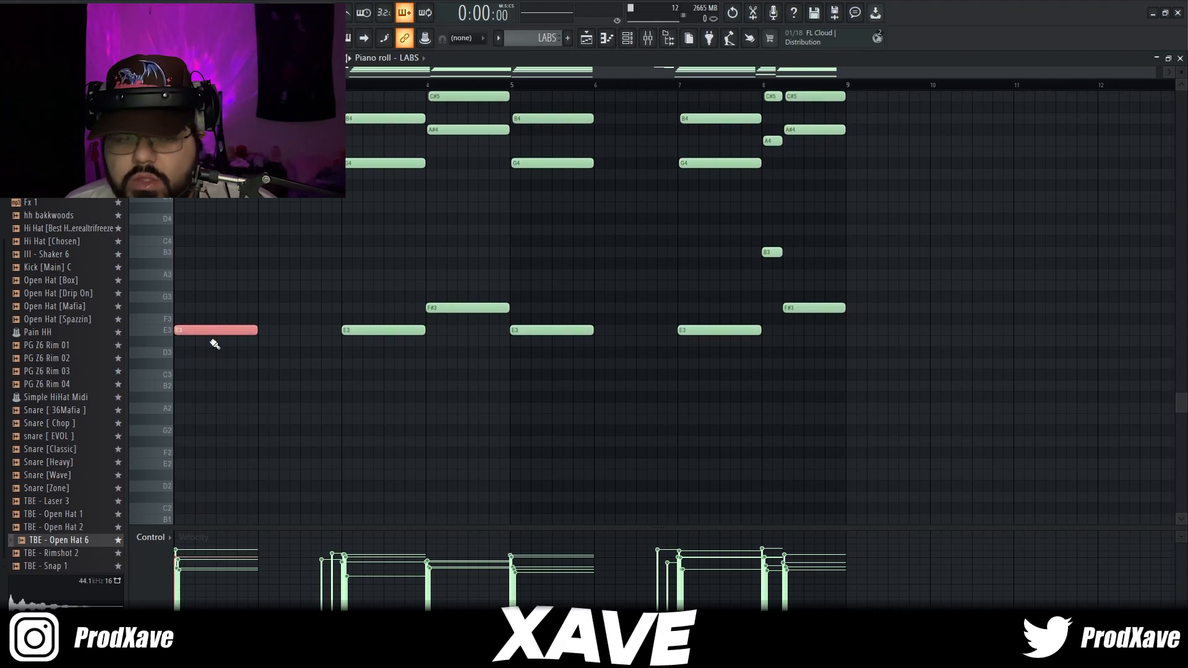
drag(201, 278, 201, 426)
ctrl+click(206, 290)
scroll(219, 292, up, 4)
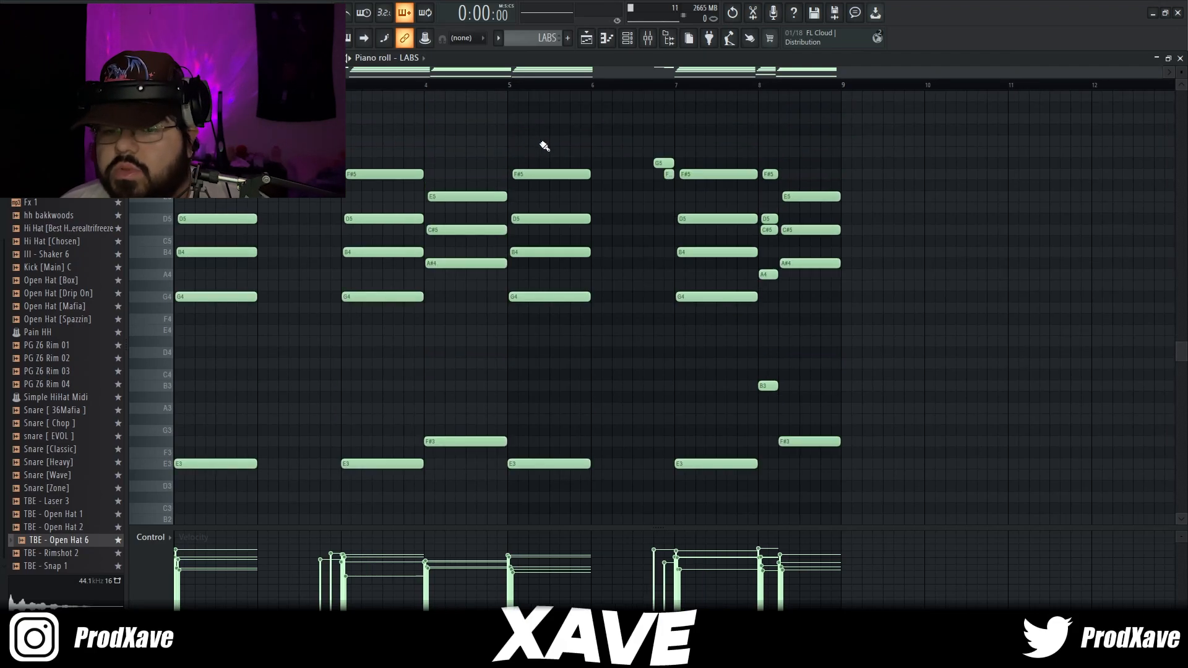
- Highlight the bar 5 chord, and the bar 7 chord's upper notes together with the short bar 8 chord
drag(538, 137, 562, 480)
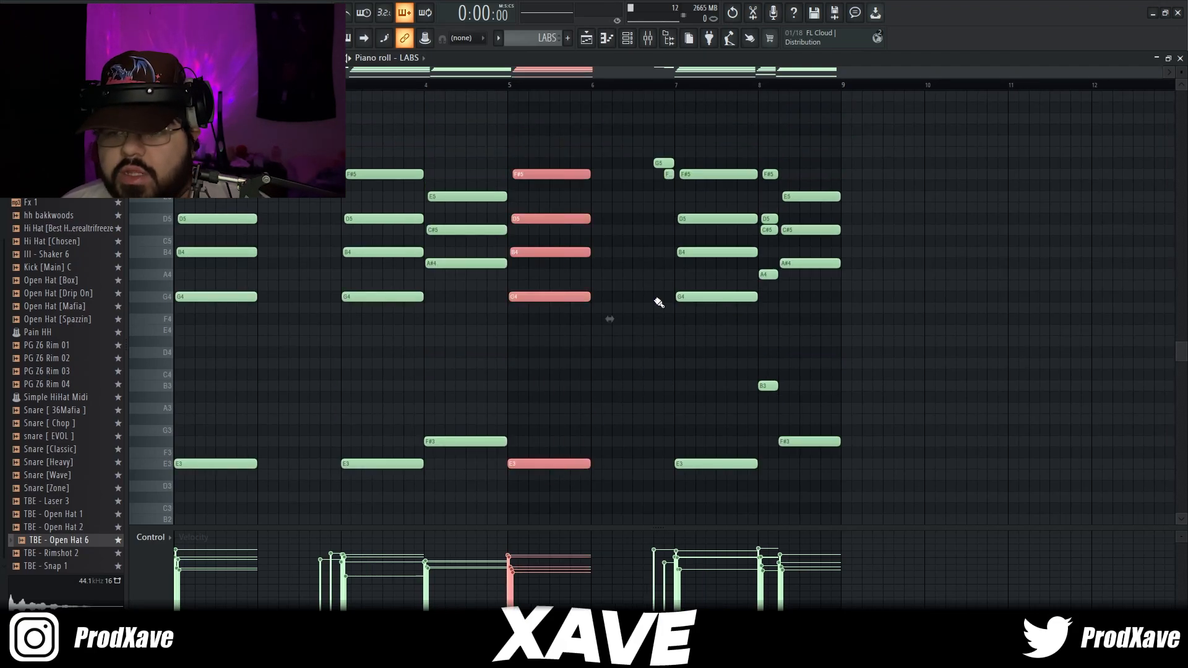
click(722, 406)
drag(722, 417, 773, 161)
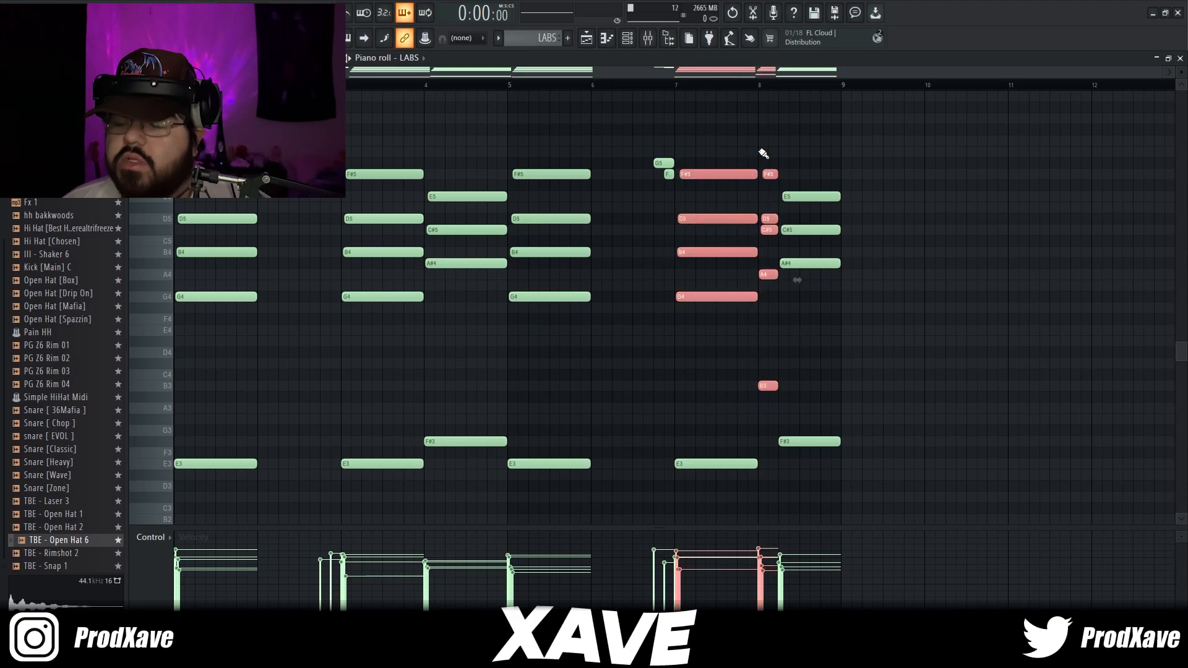
- Duplicate the full bar 7 chord into bar 8 and transpose the copy up seven semitones
drag(720, 474, 728, 159)
key(space)
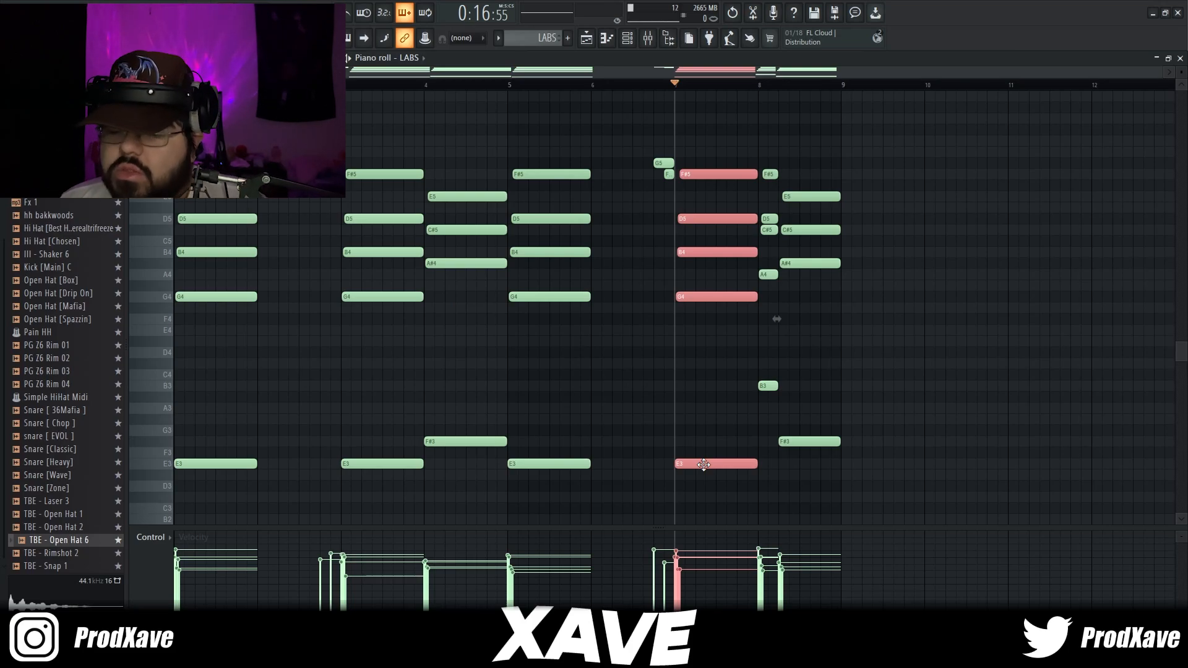
drag(703, 464, 786, 467)
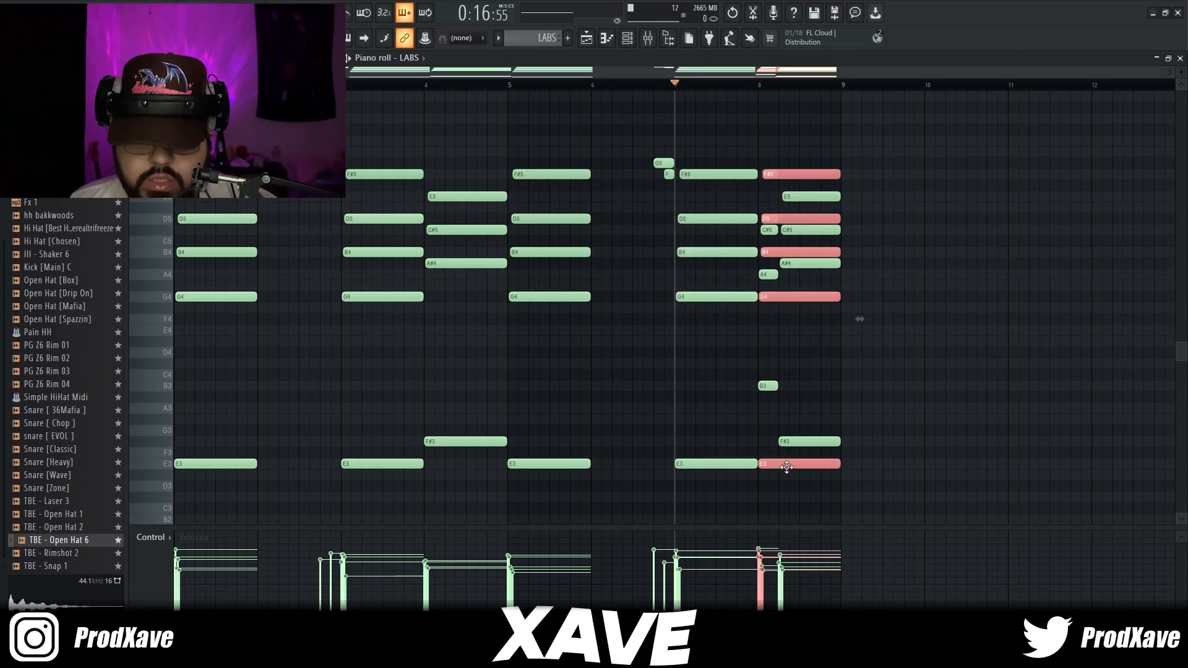
key(Up)
key(Up)
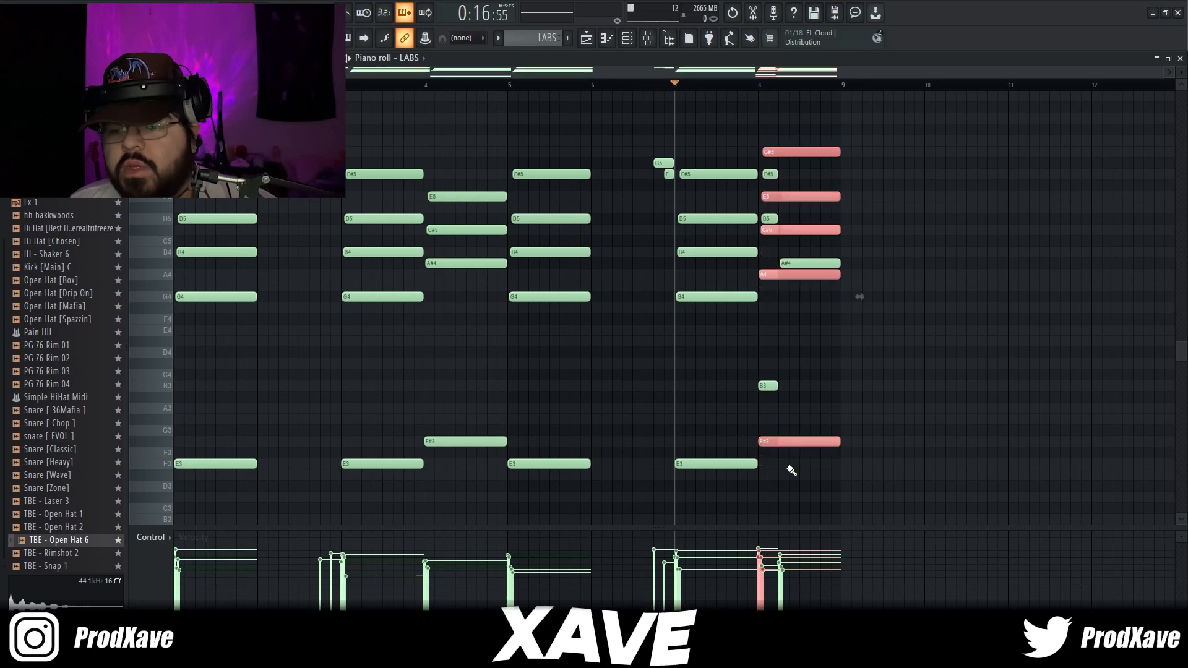
key(Up)
key(Up)
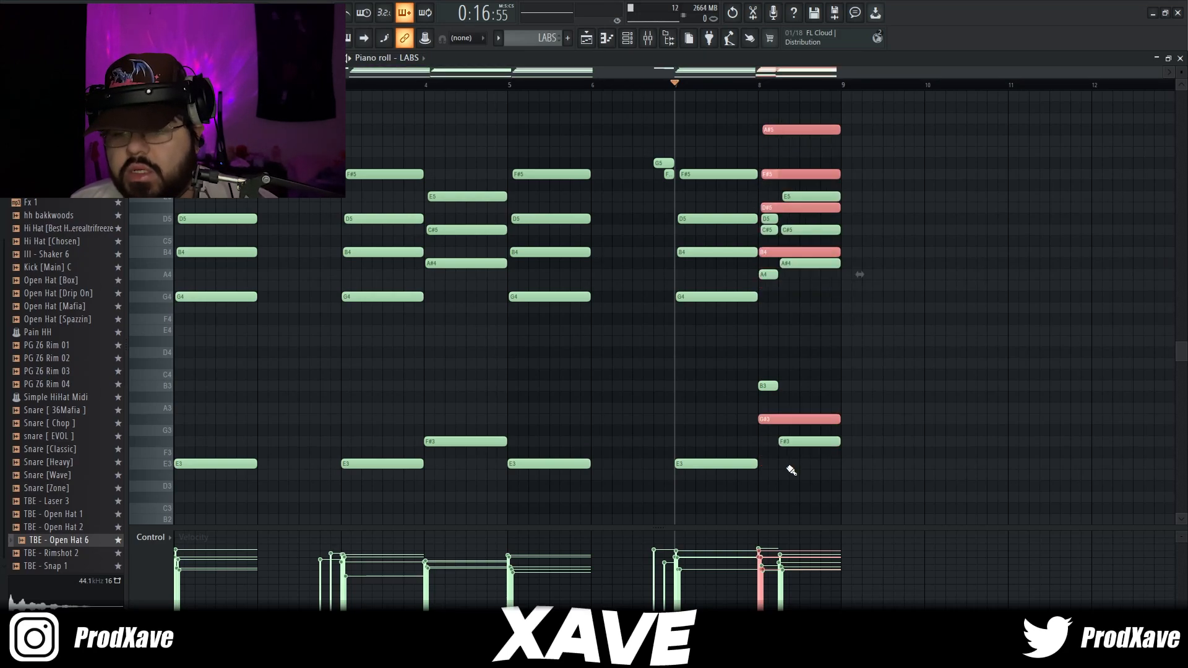
key(Up)
key(Up)
key(Up)
scroll(791, 470, up, 1)
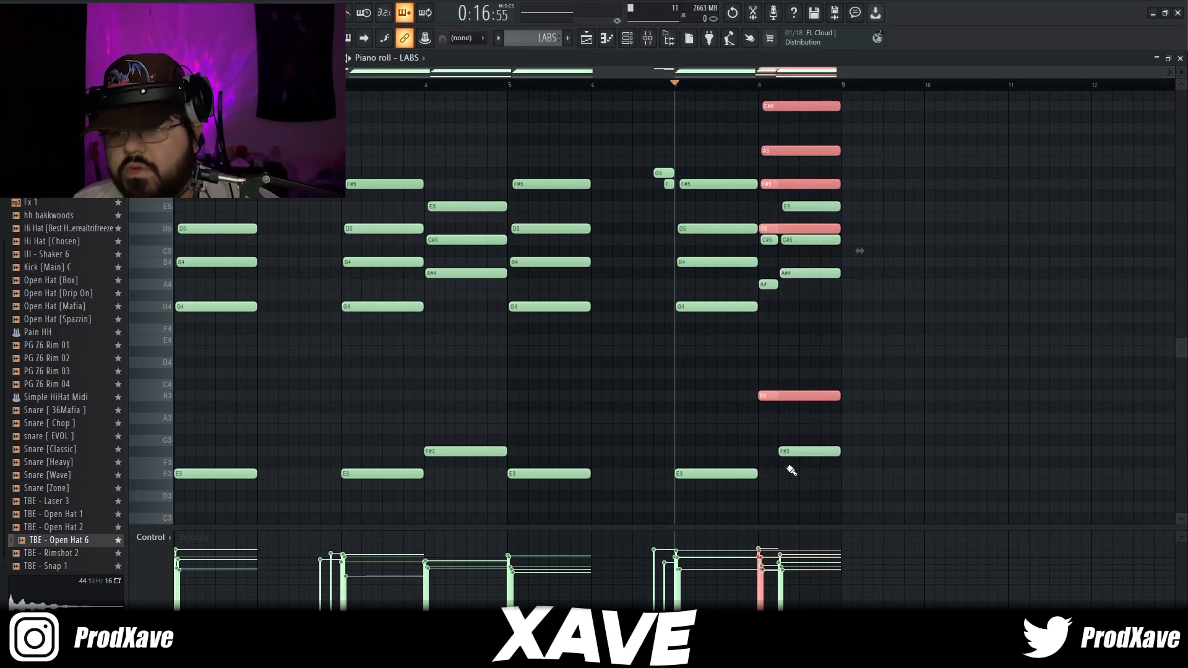
scroll(853, 193, up, 1)
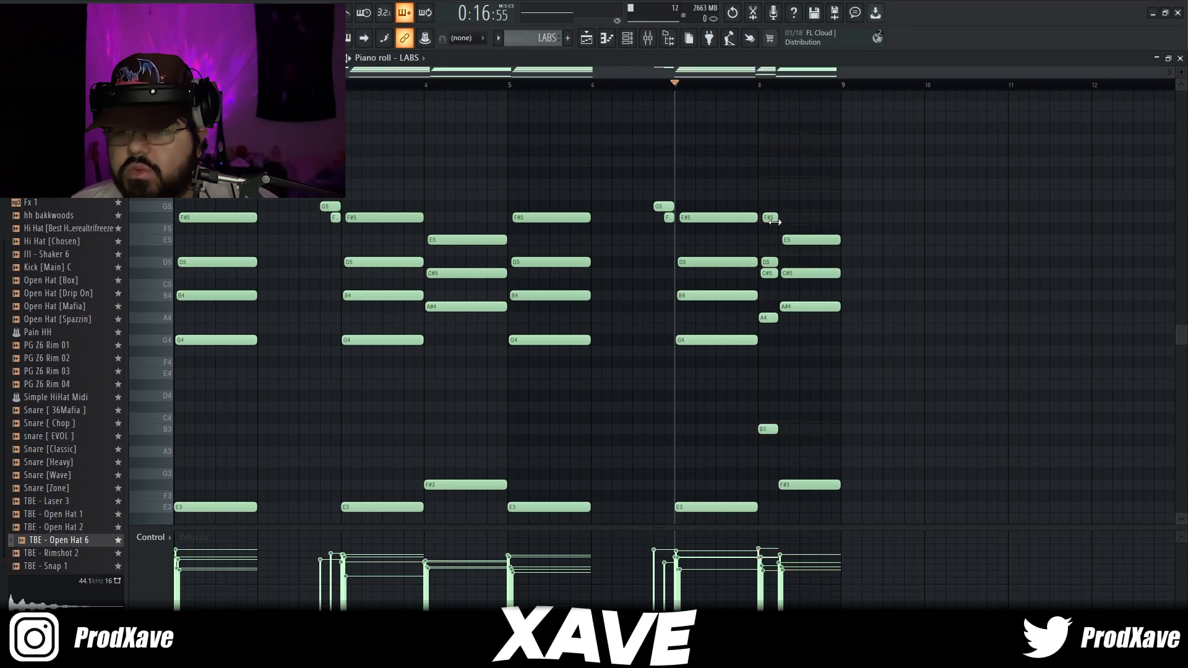
- Highlight the upper notes of the short bar 8 chord and the top notes across bars 7 and 8
drag(768, 203, 773, 324)
ctrl+click(769, 246)
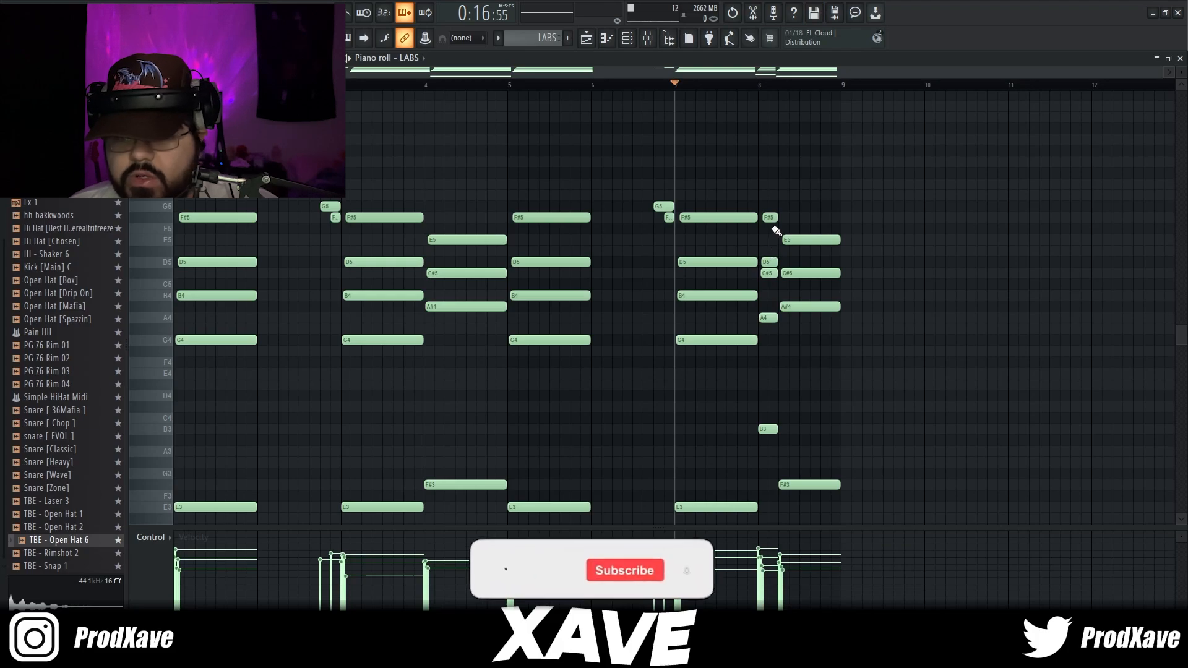
scroll(773, 235, up, 2)
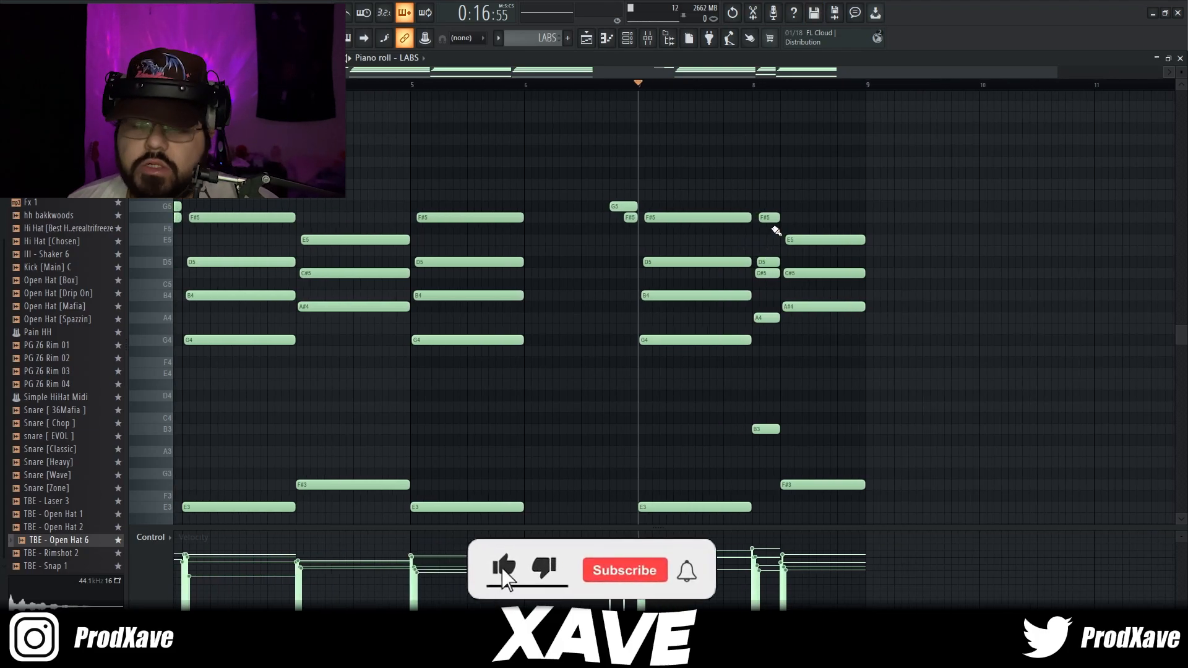
drag(701, 180, 830, 222)
ctrl+click(827, 219)
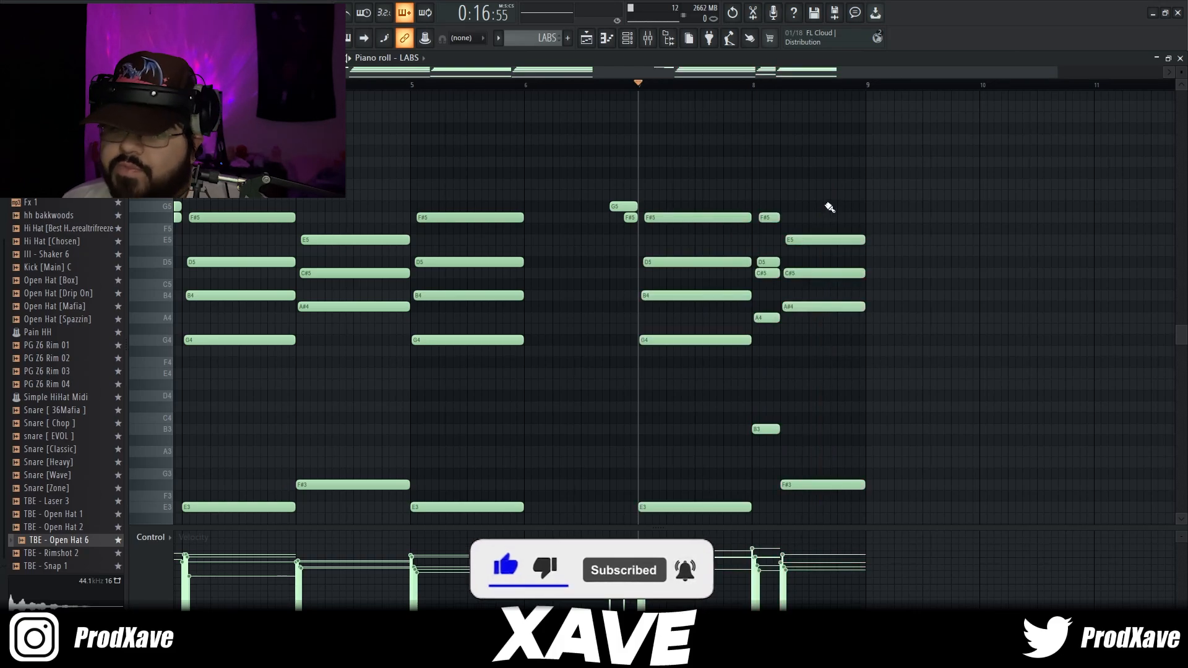
- Play the LABS chord progression from the start through bar 8, stop playback and show the LABS track in the mixer
scroll(754, 188, down, 2)
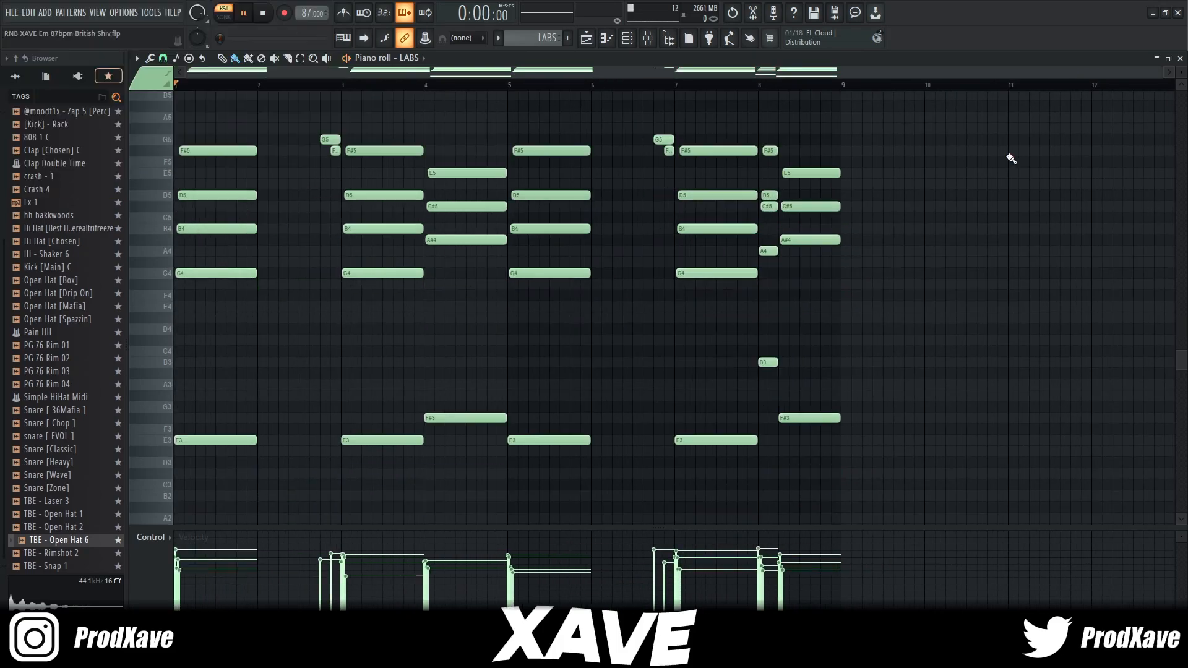
key(space)
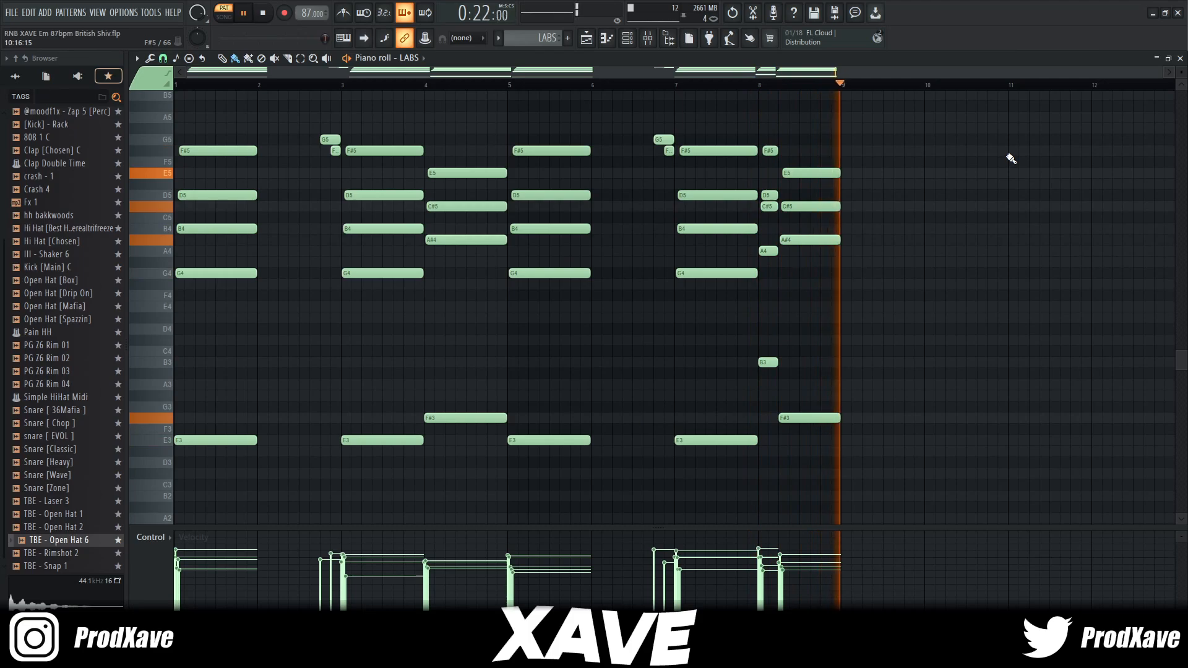
key(space)
key(F9)
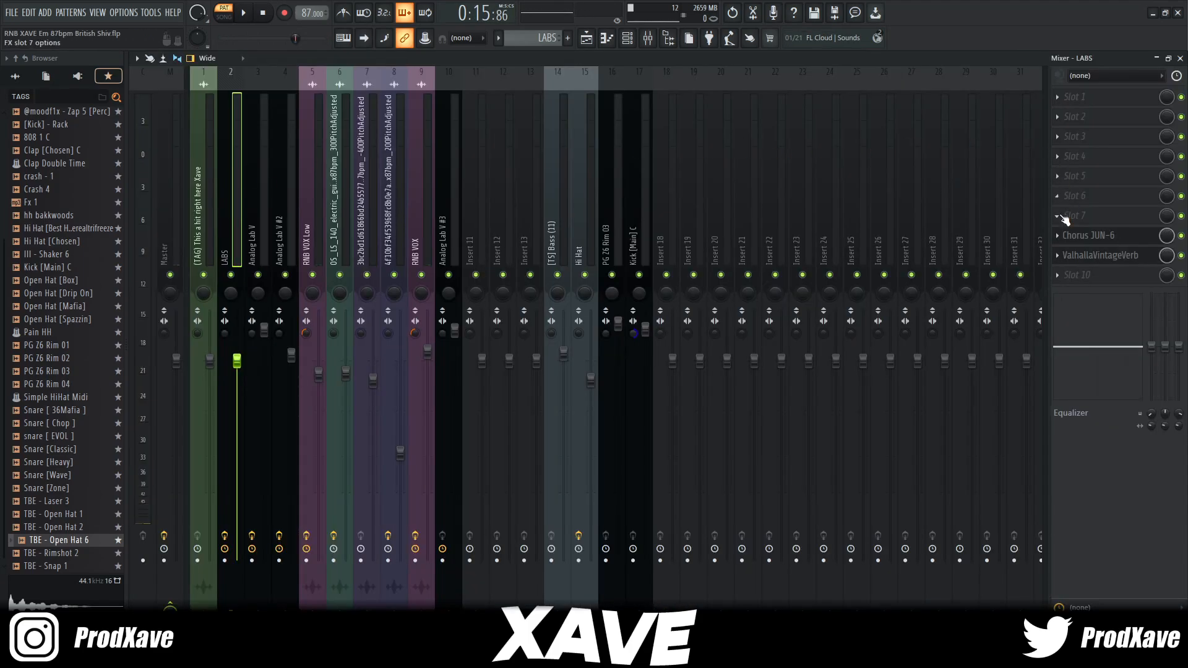
- Show the Chorus JUN-6 and ValhallaVintageVerb settings on the LABS mixer track
click(1093, 241)
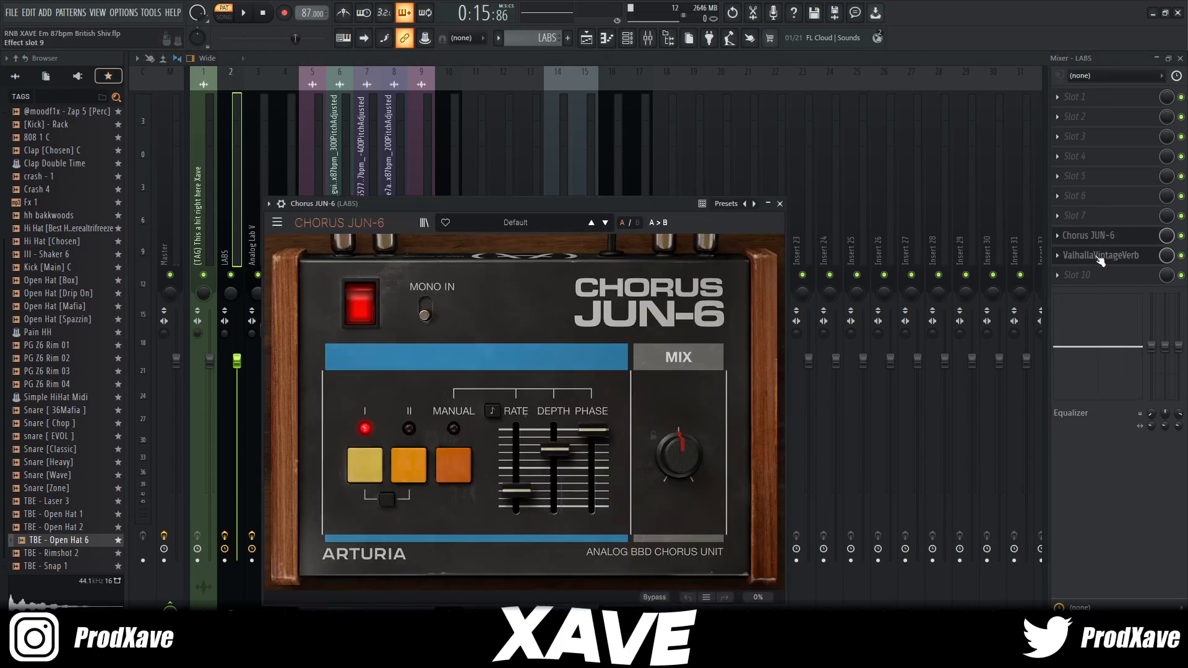
click(1099, 256)
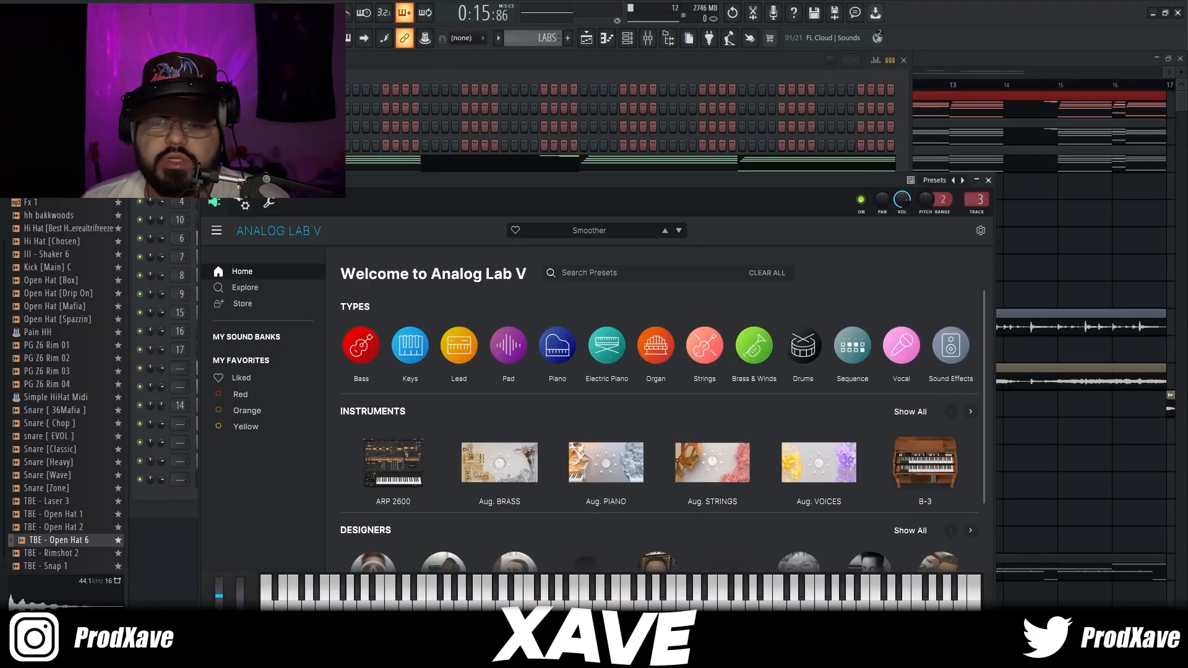
- Show the preset list of Analog Lab V, and play its chord pattern through bar 8 in the piano roll
click(248, 289)
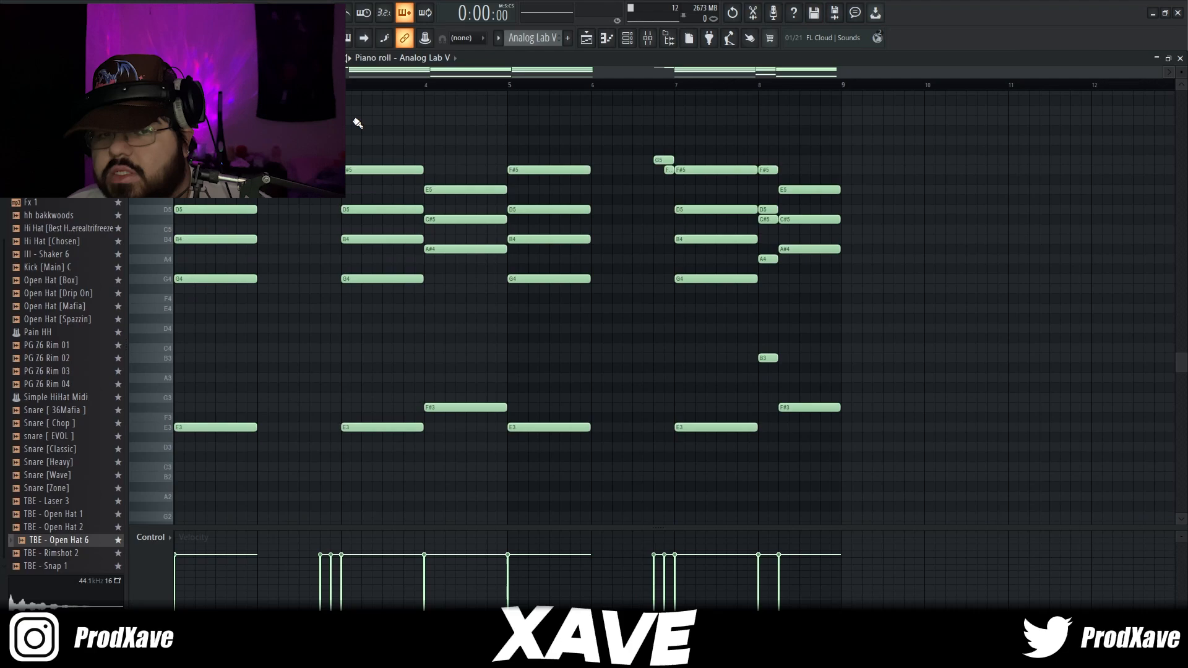
key(space)
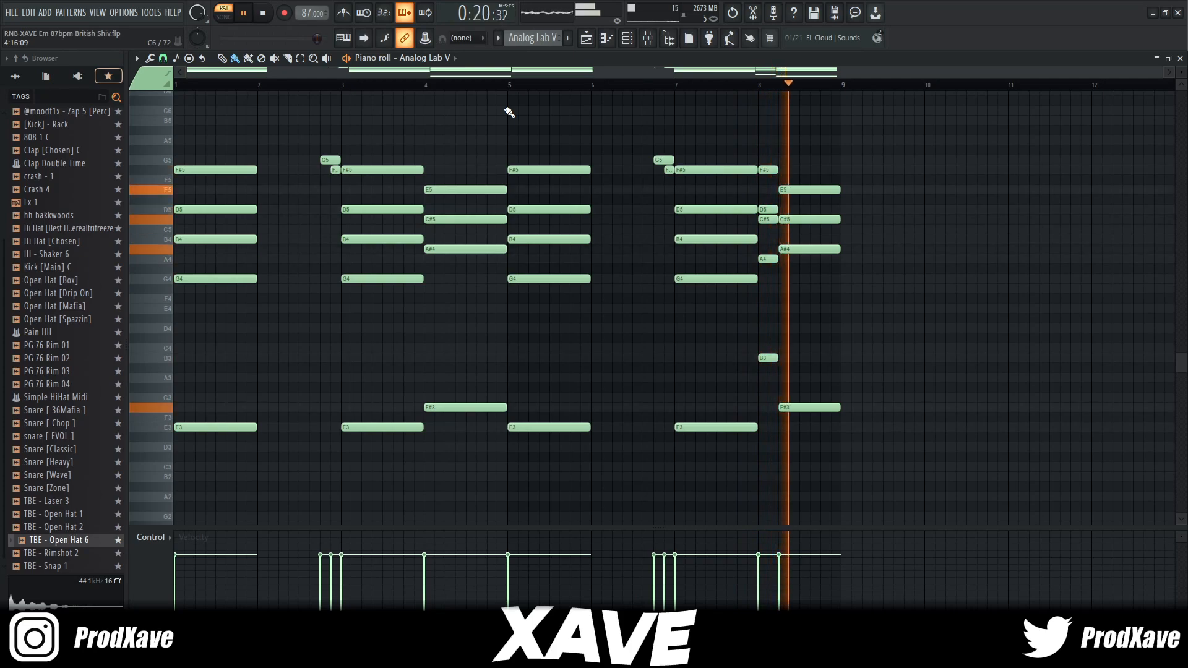
key(space)
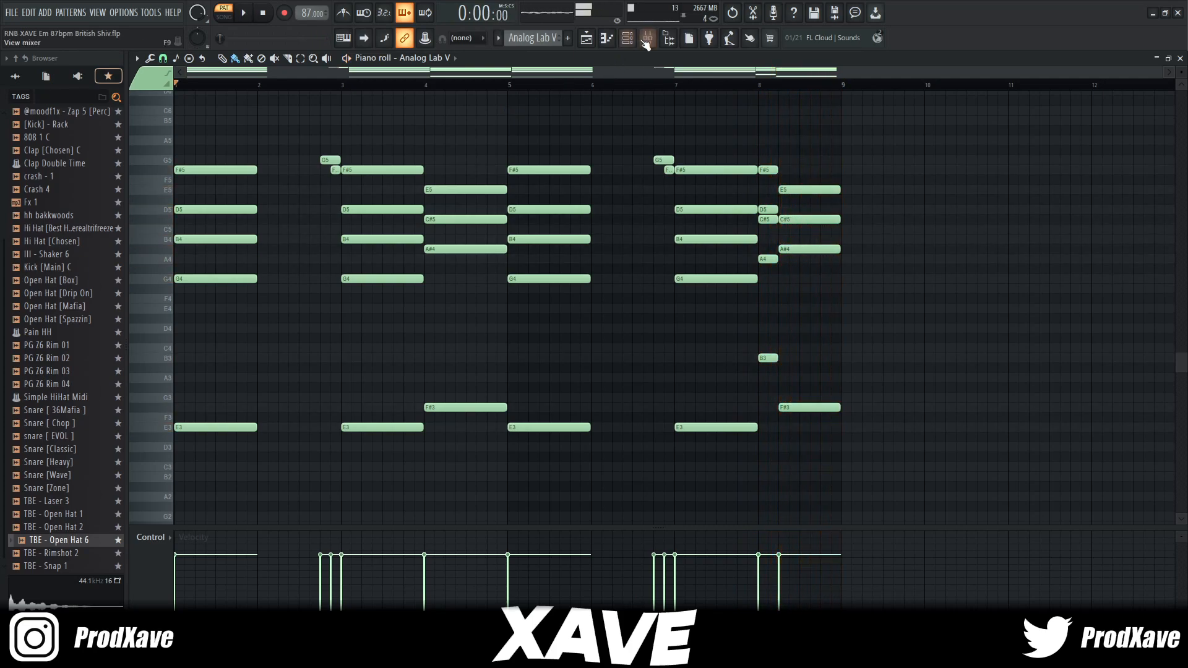
- Open FabFilter Pro-Q 3 on the Analog Lab V mixer track and lower the band-pass frequency to about 125 Hz during playback
click(647, 39)
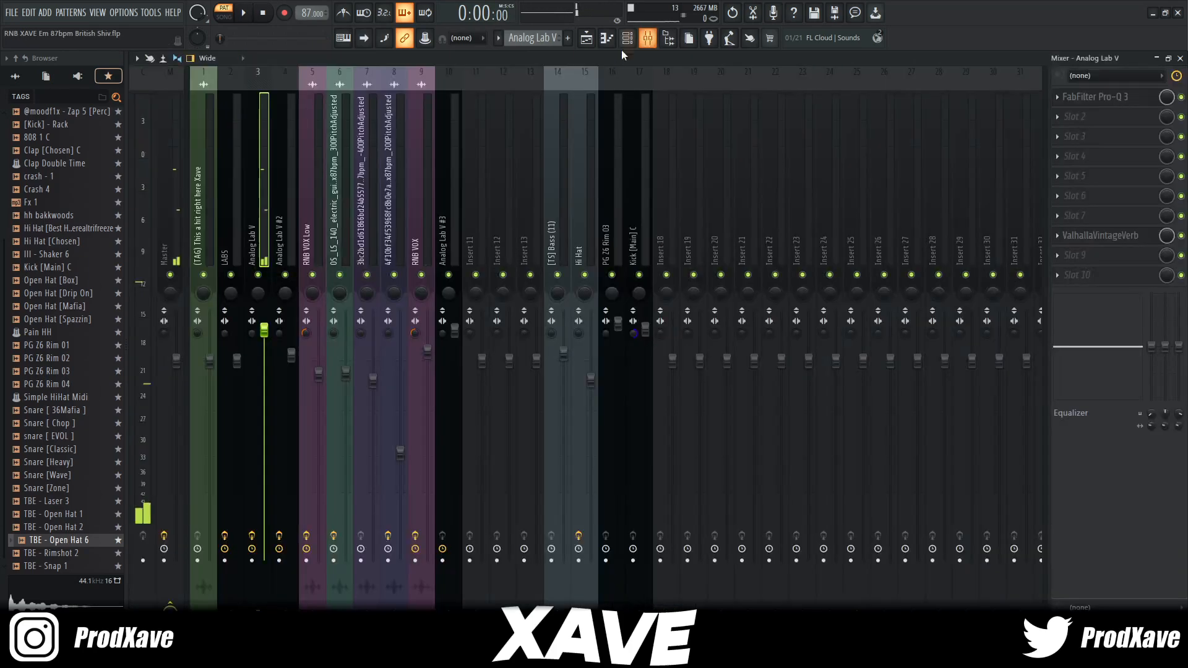
click(1098, 98)
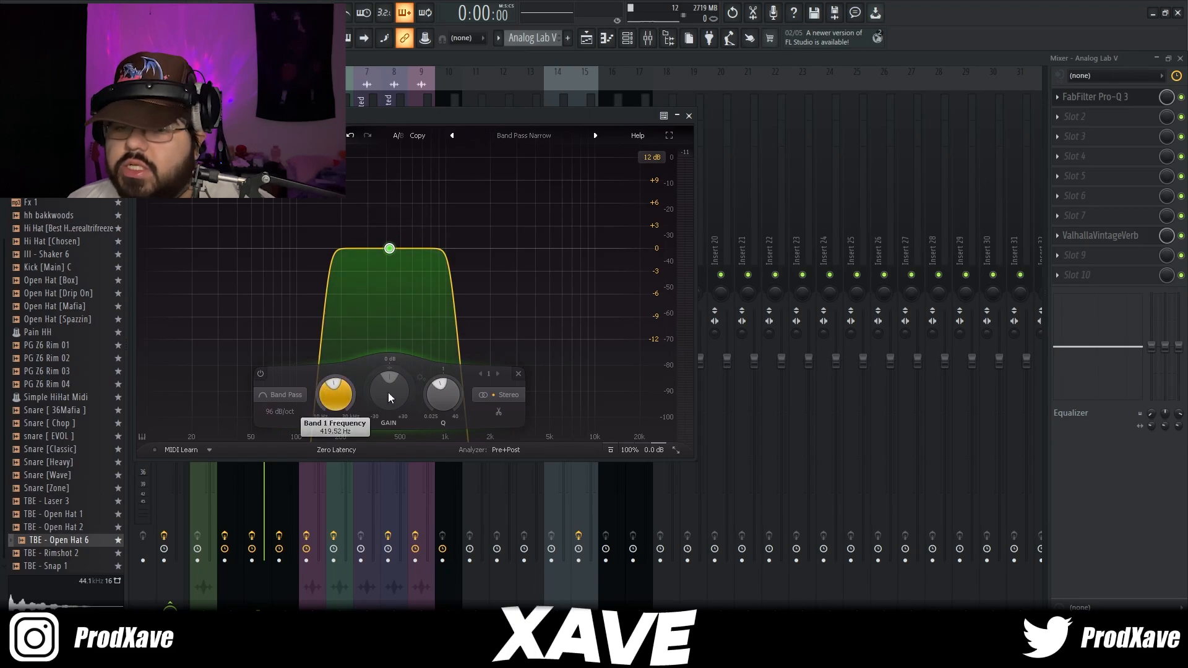
mouse_move(442, 394)
key(space)
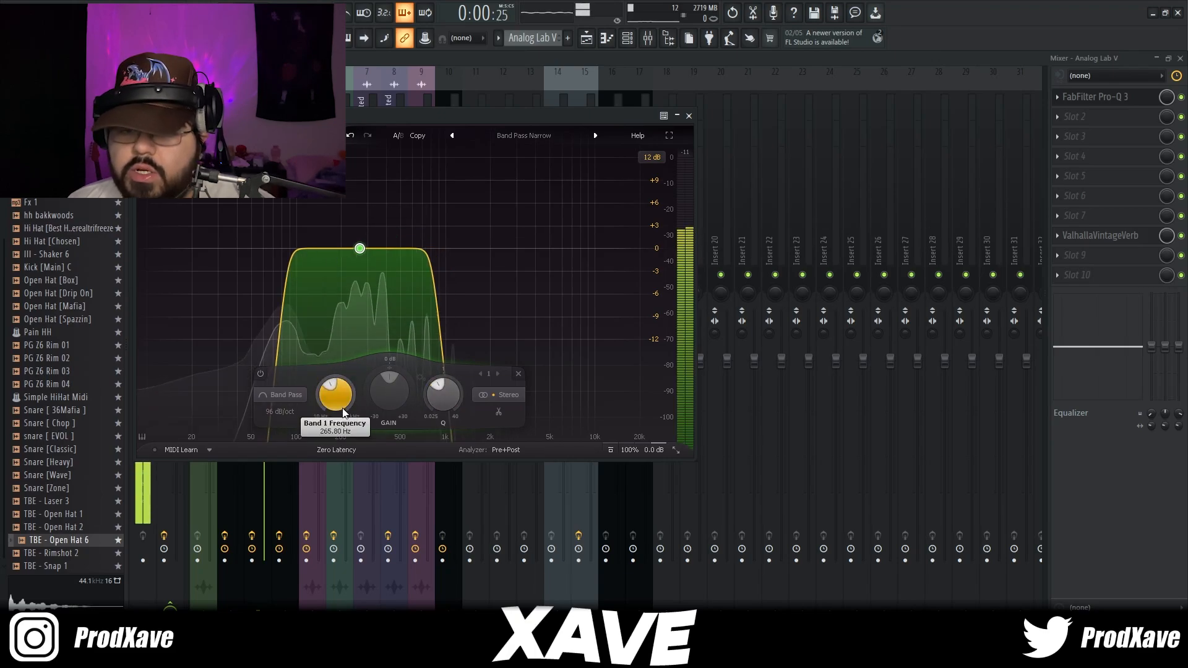
drag(341, 402, 346, 429)
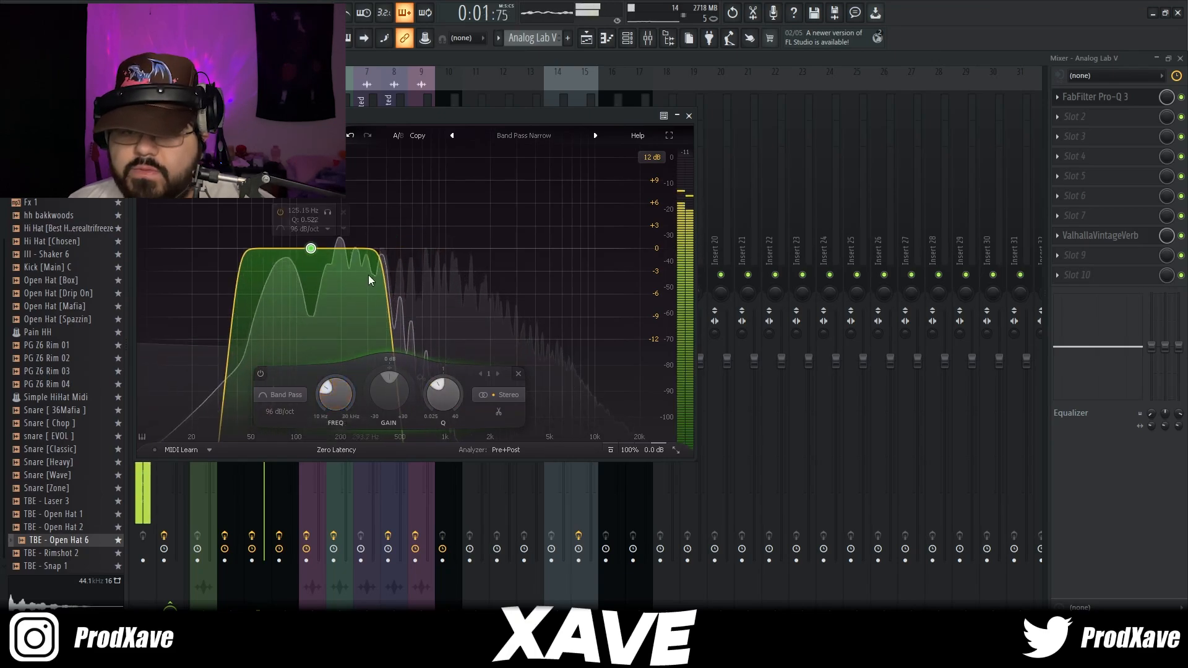
- Add a bell cut of about 12 dB near 335 Hz in the Analog Lab V equalizer, and close the plugin
mouse_move(380, 270)
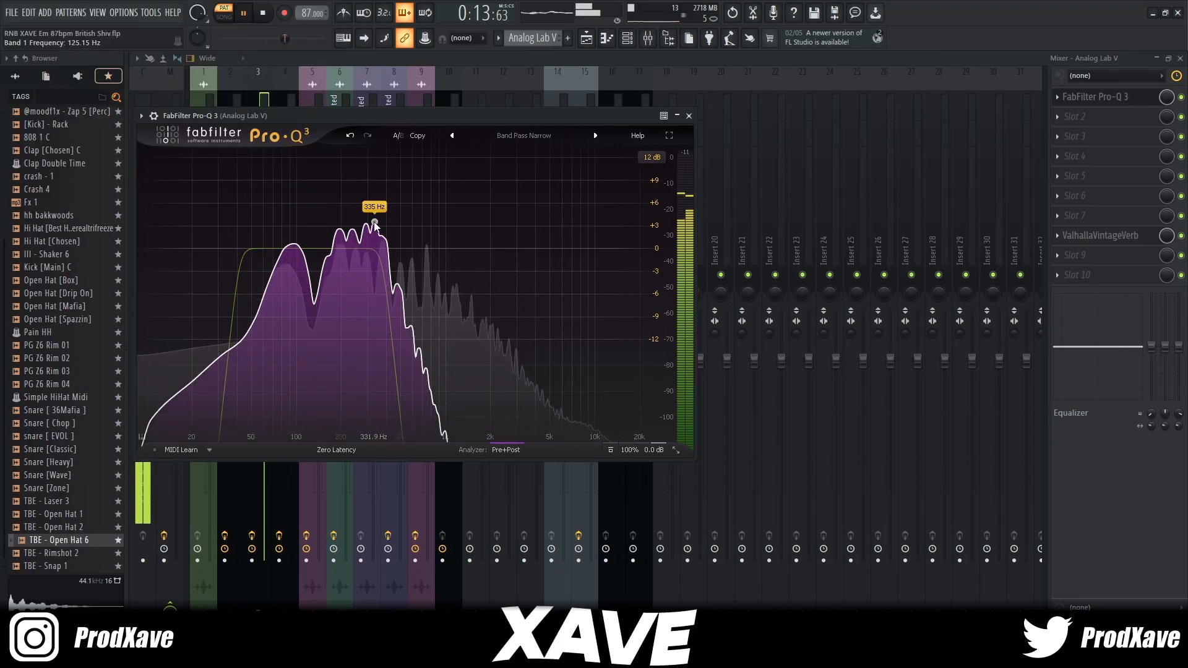
drag(375, 225, 376, 236)
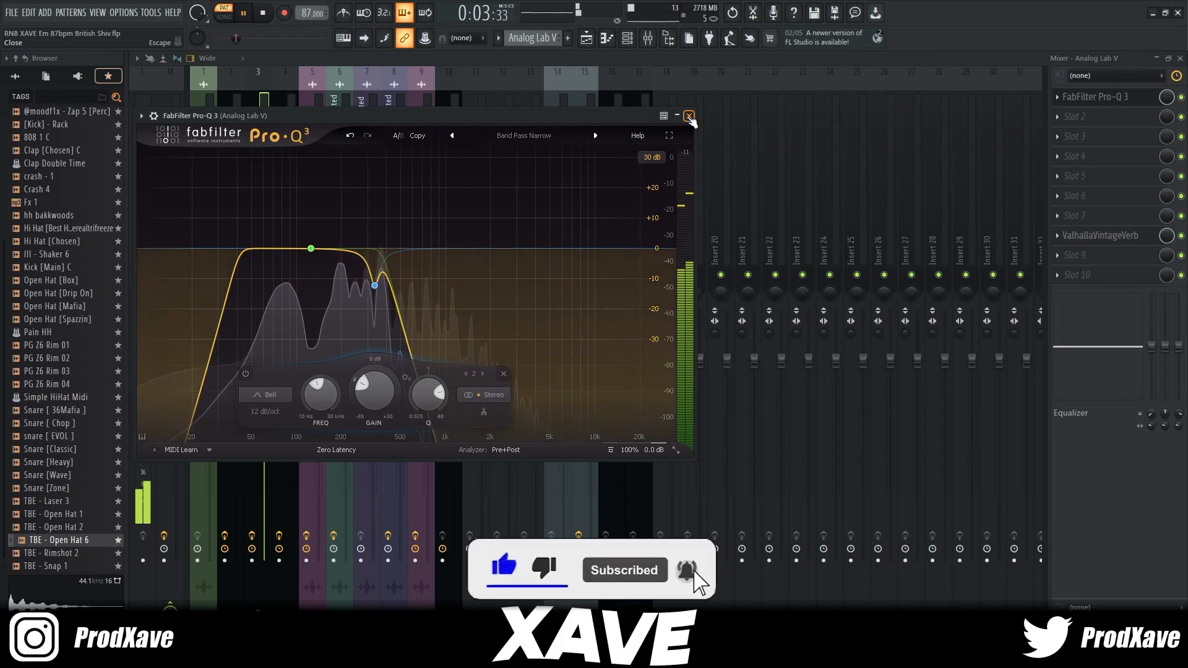
click(689, 117)
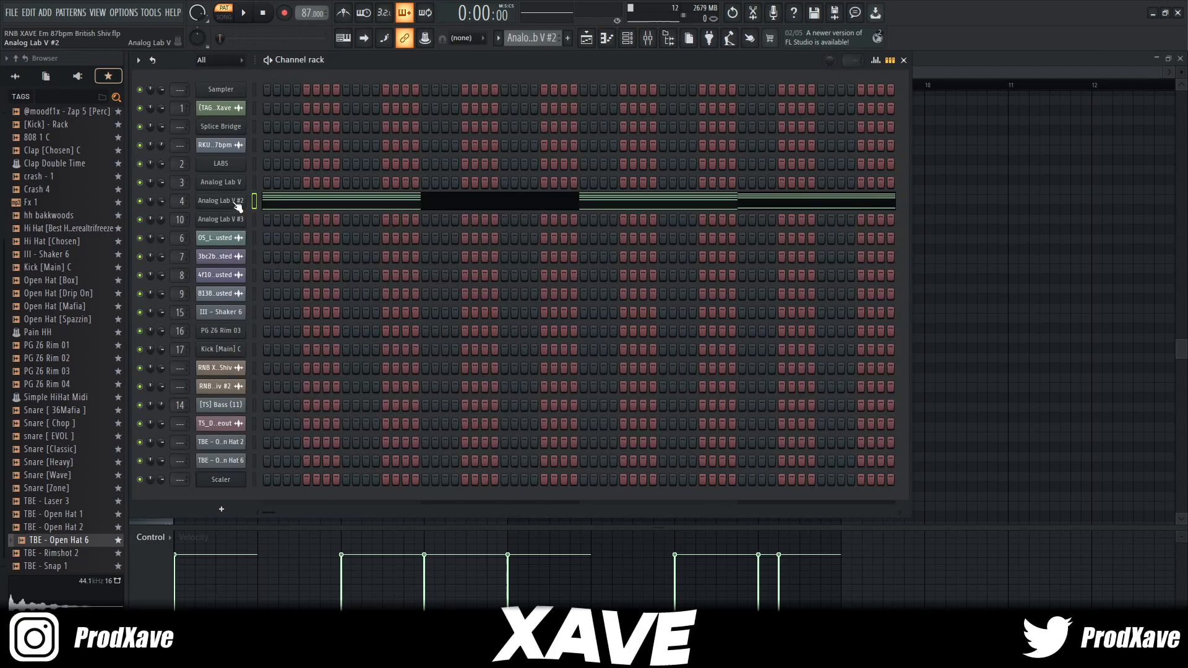
- Open Analog Lab V #2, show its NOPLEASURE preset in the preset list, and close the plugin
click(236, 203)
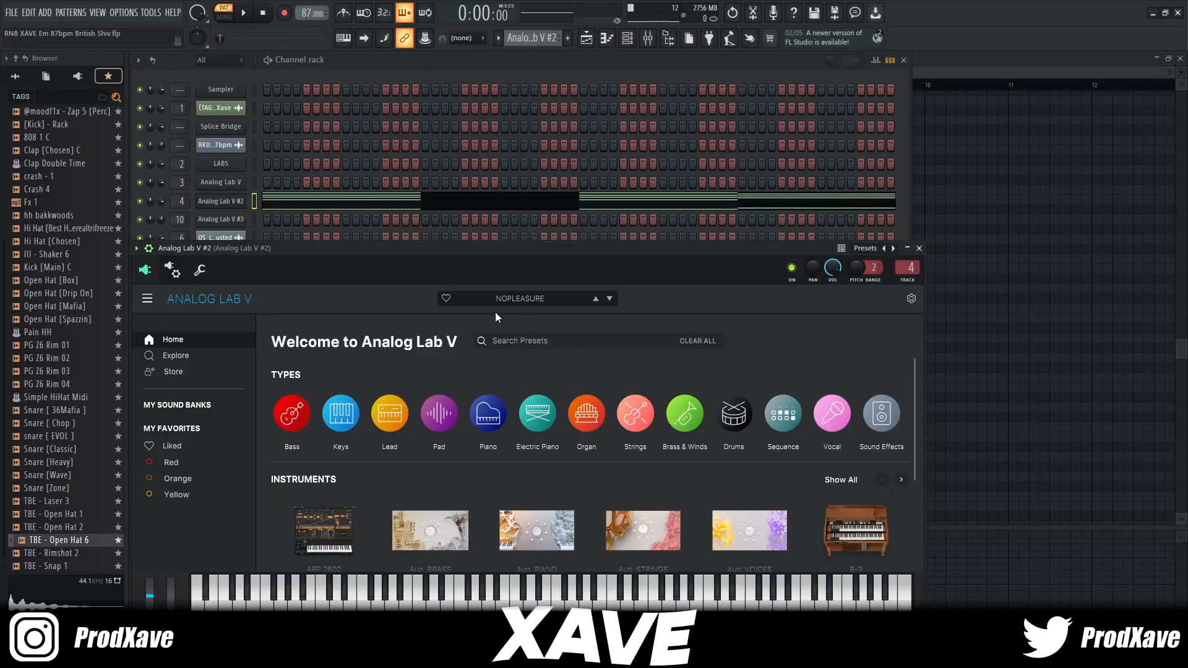
click(222, 355)
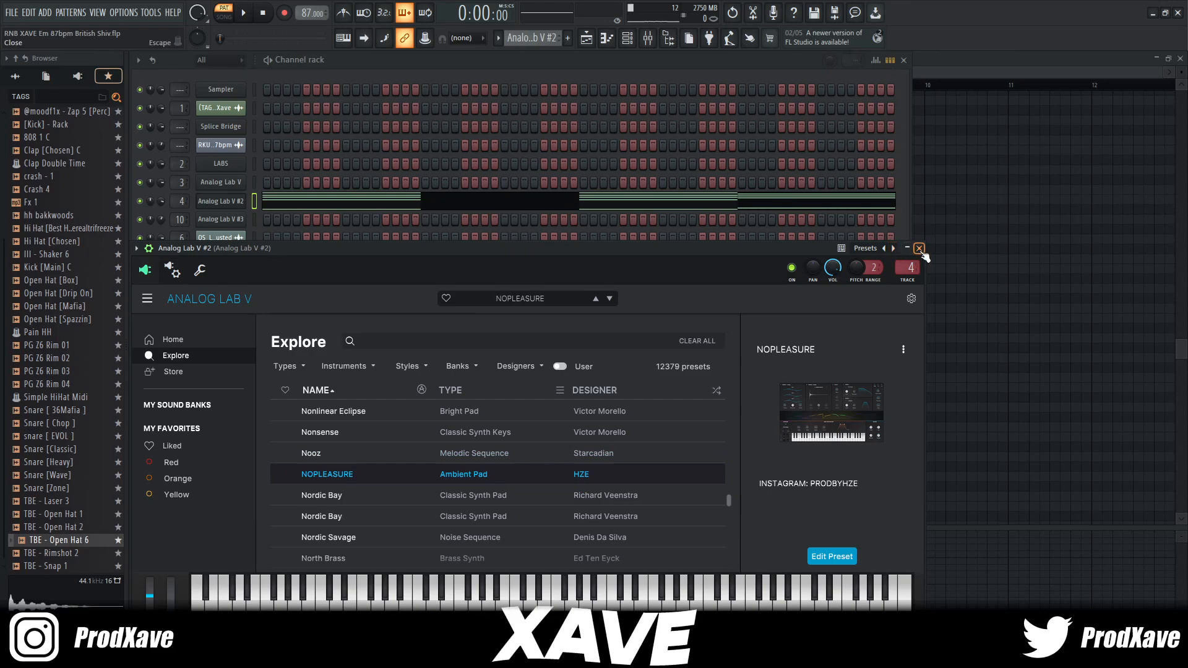
click(919, 248)
- Open the Analog Lab V #2 pattern in the piano roll, play its chords through bar 8 and stop playback
click(391, 200)
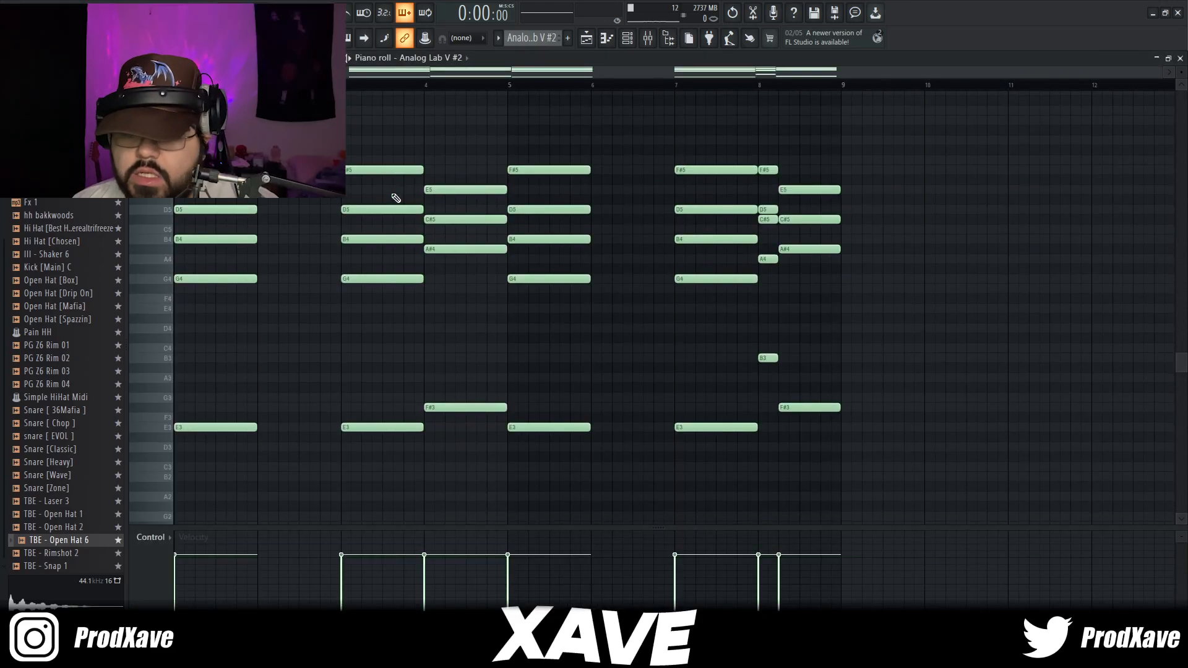
scroll(396, 198, up, 1)
key(space)
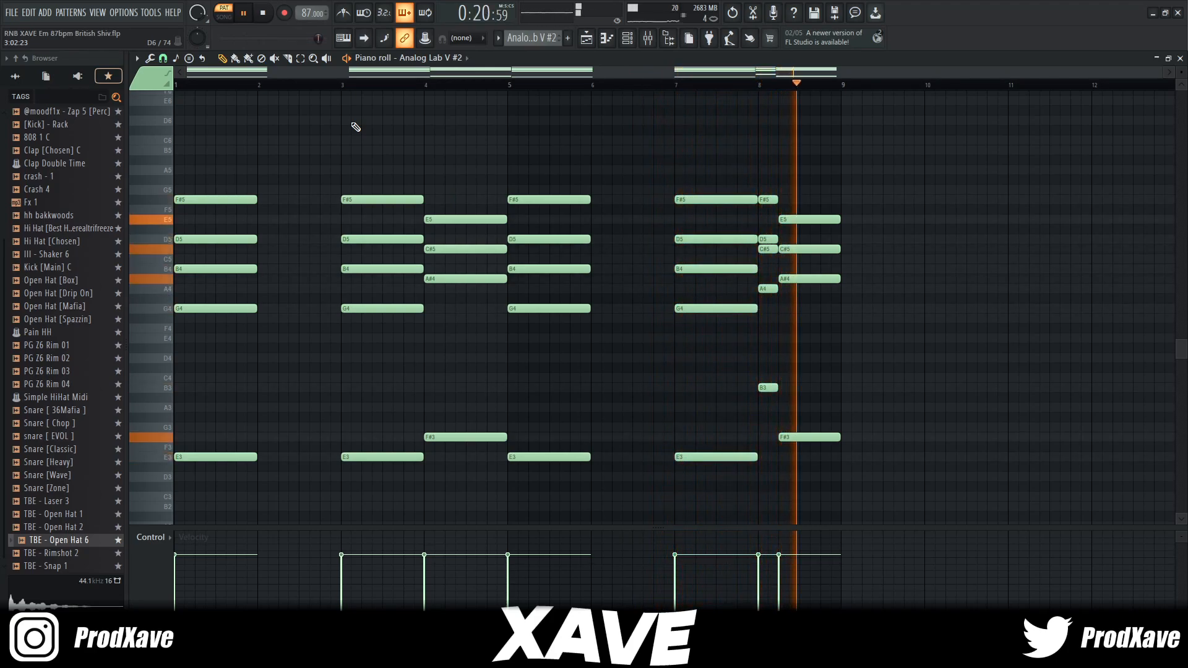
key(space)
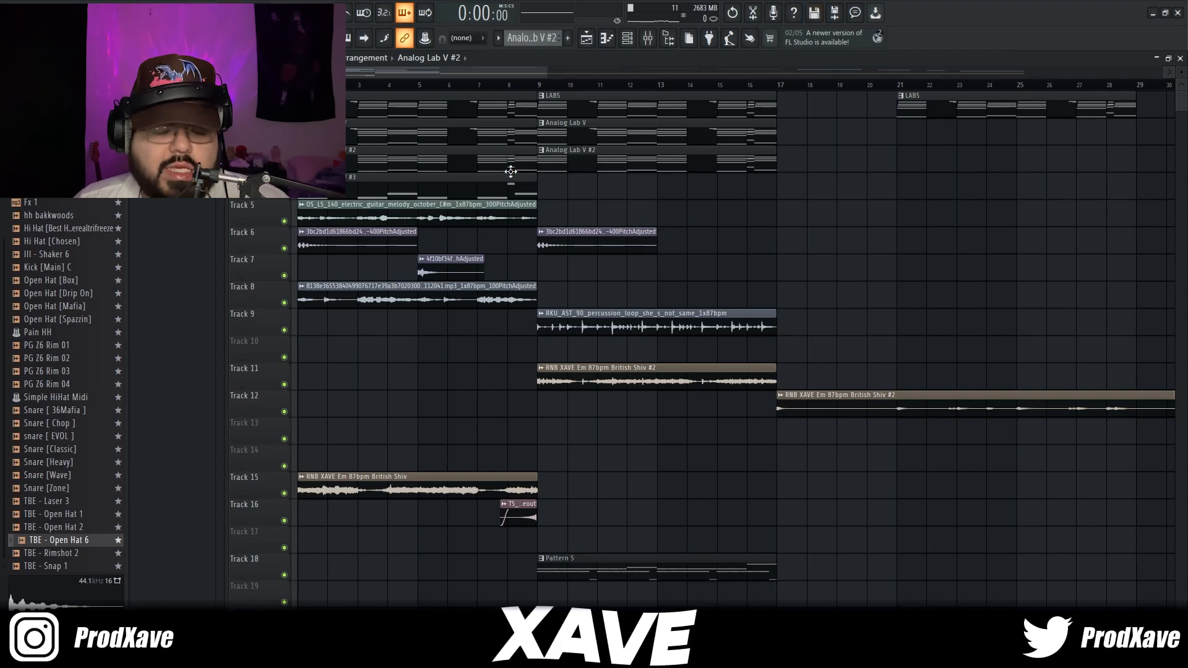
- Show the FabFilter Pro-Q 3 and ValhallaVintageVerb settings on the Analog Lab V #2 mixer track, and close them
key(F9)
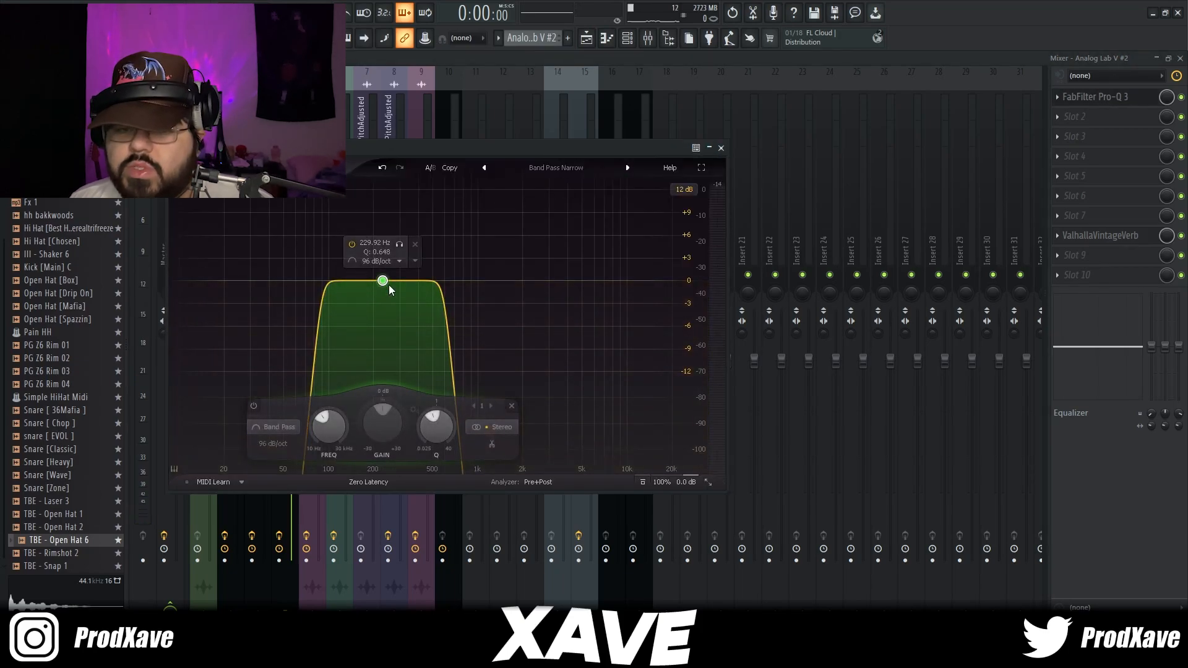
click(1100, 236)
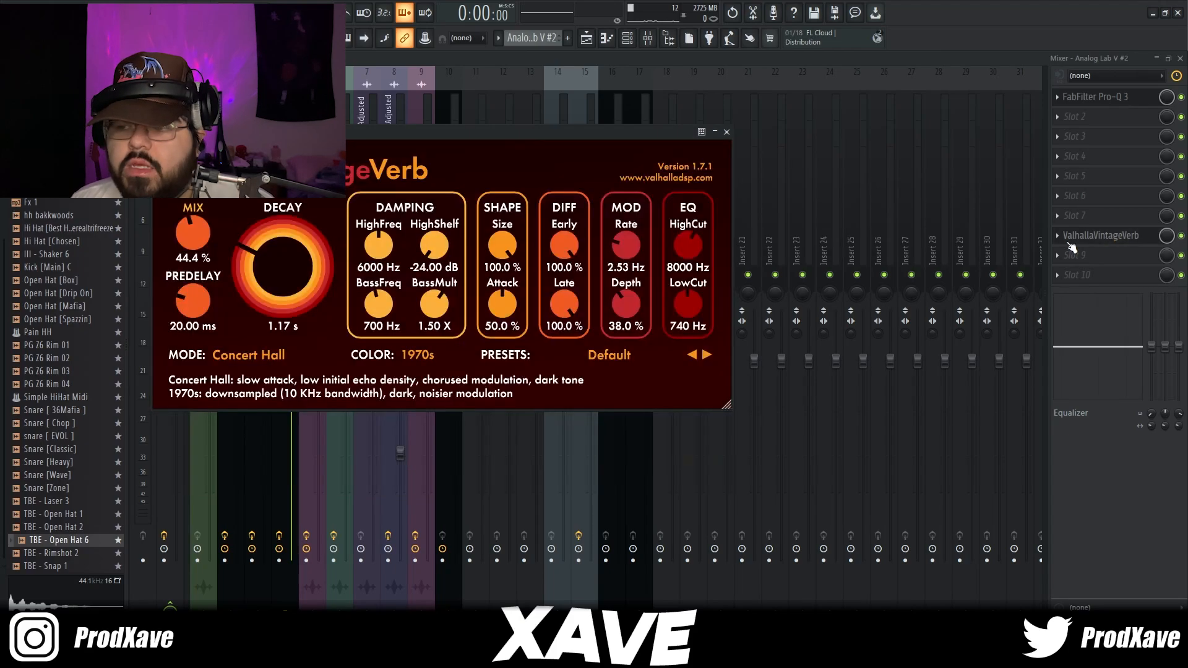
key(Escape)
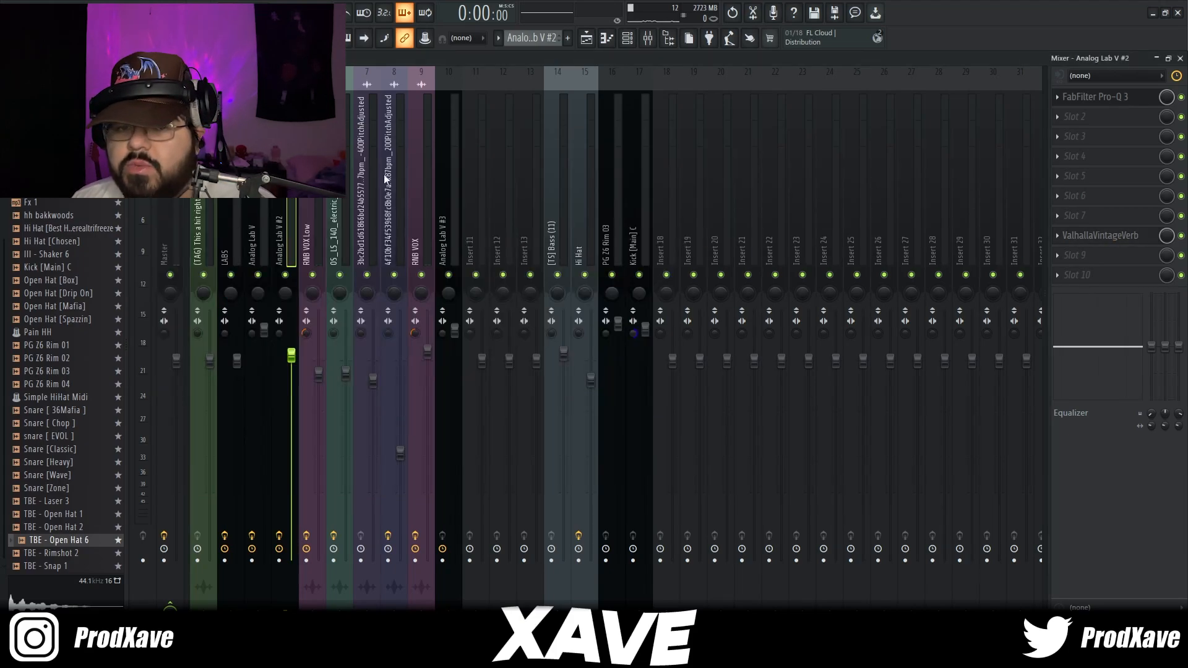
key(Escape)
- Show the Analog Lab V #3 preset list, and play its single-note pattern in the piano roll
click(240, 222)
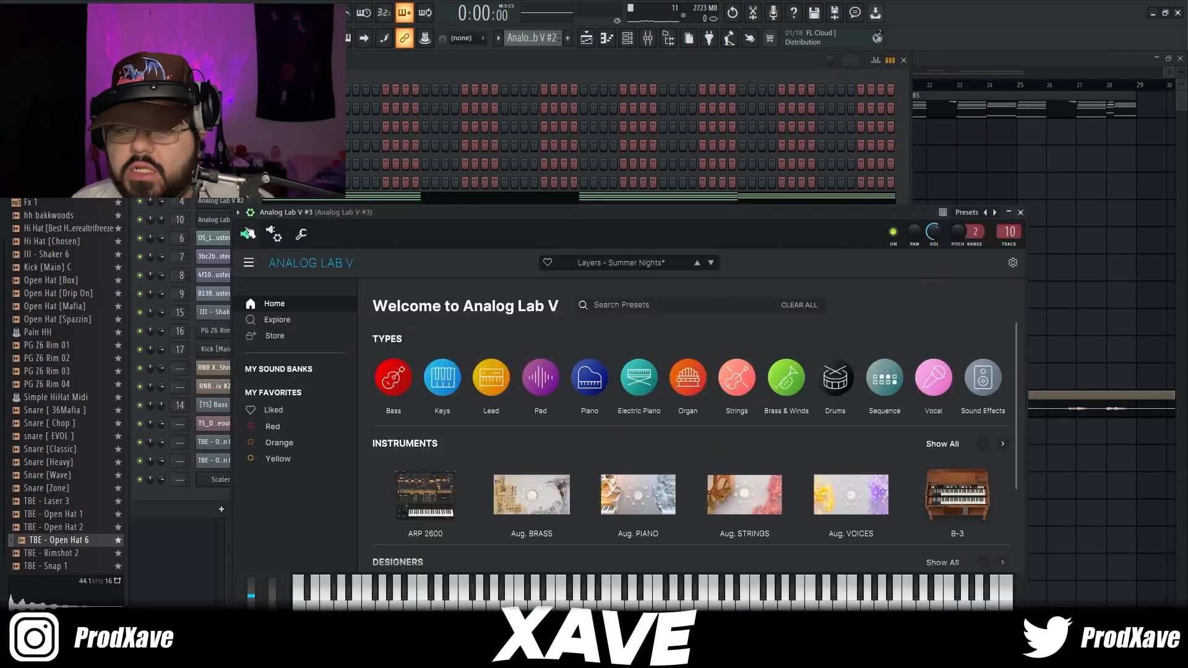
click(273, 319)
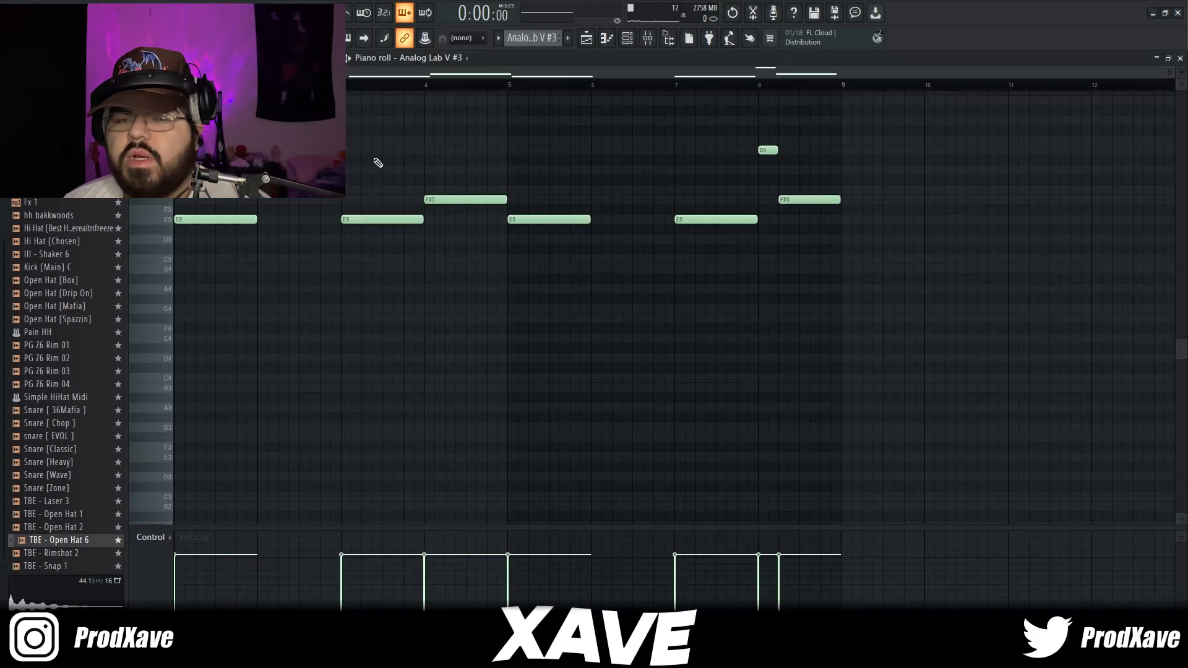
scroll(337, 185, up, 3)
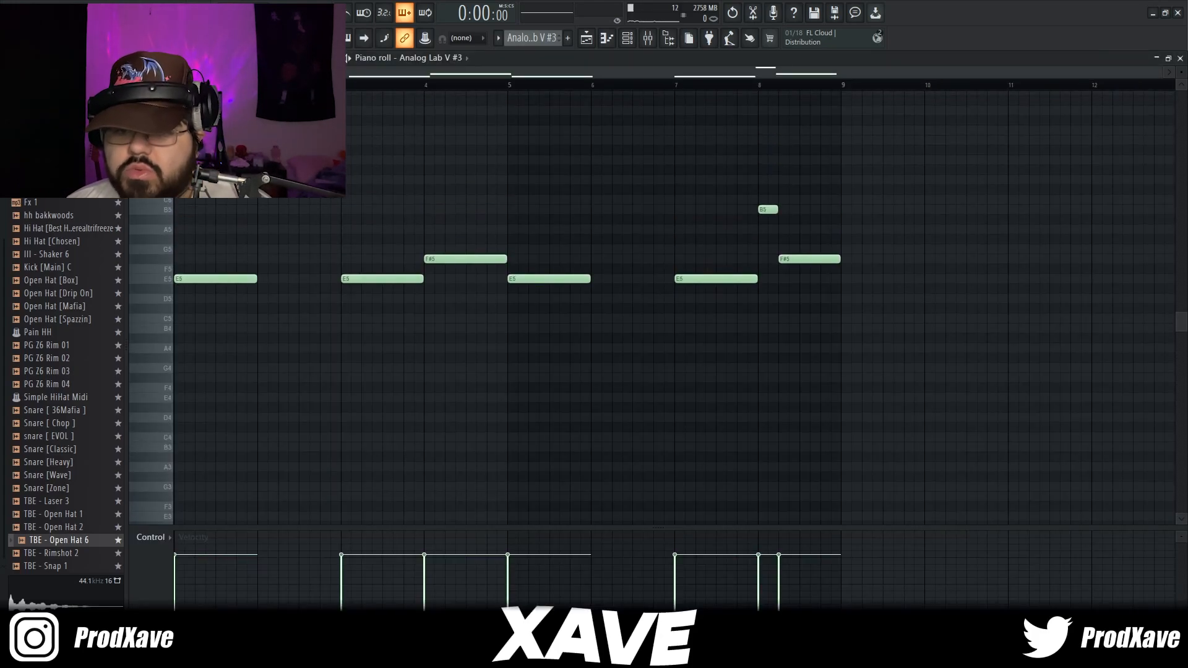
key(space)
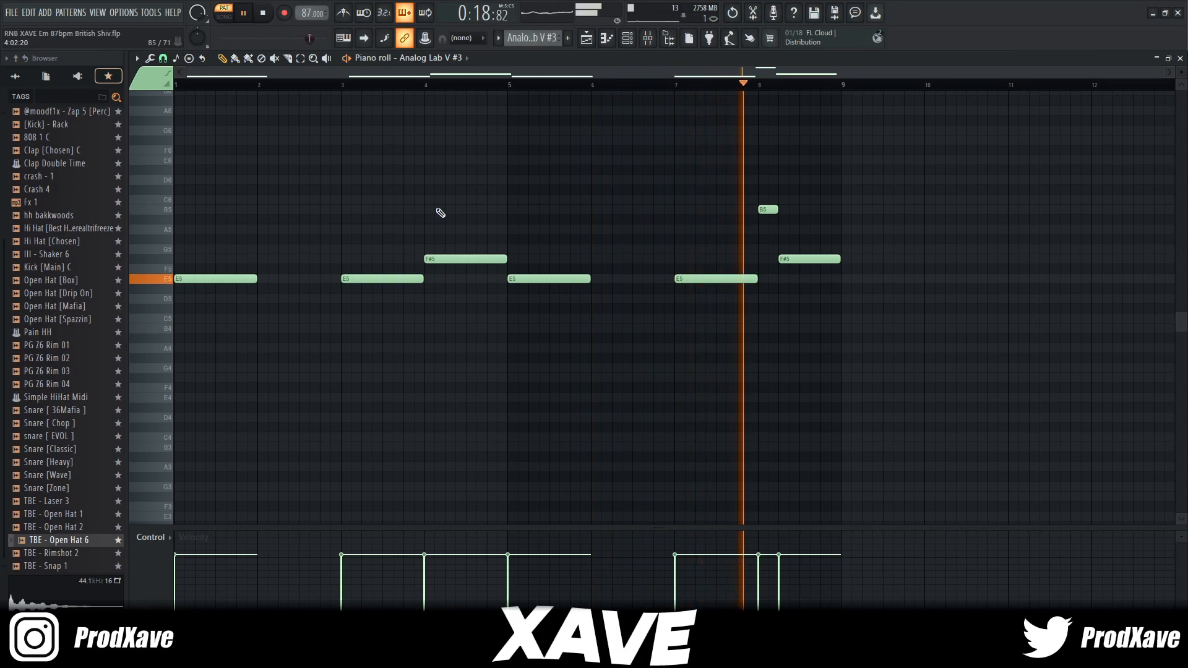
- Stop the pattern, switch to the playlist and play the LABS and three Analog Lab V tracks together through bar 8
click(587, 40)
key(space)
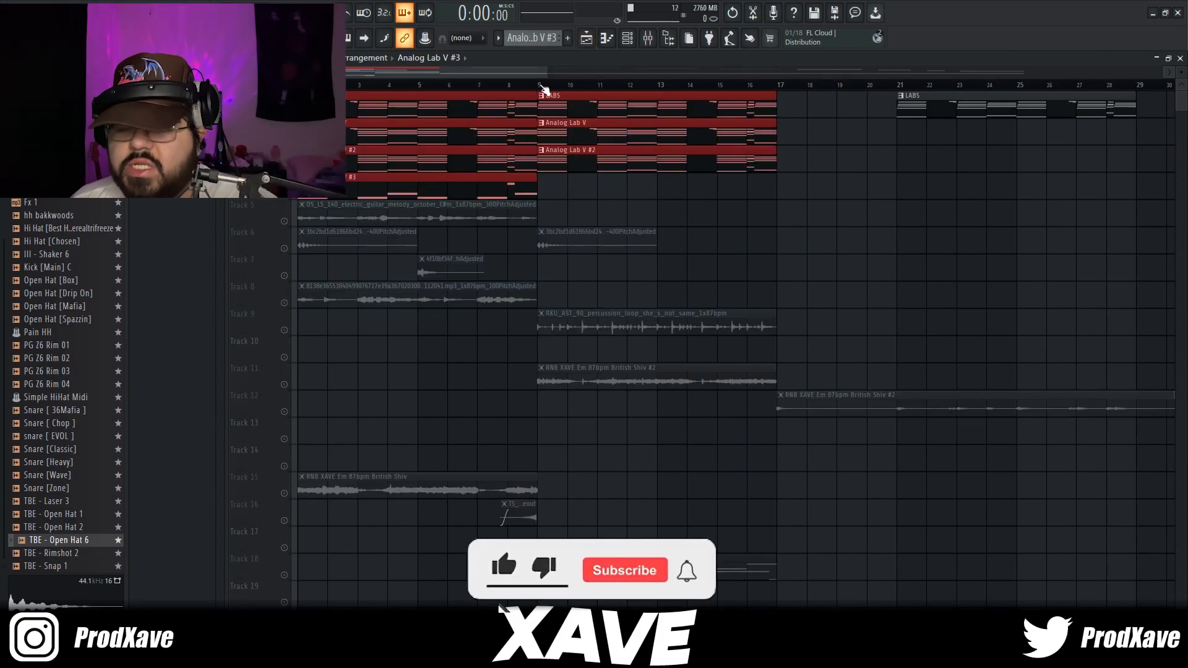
key(space)
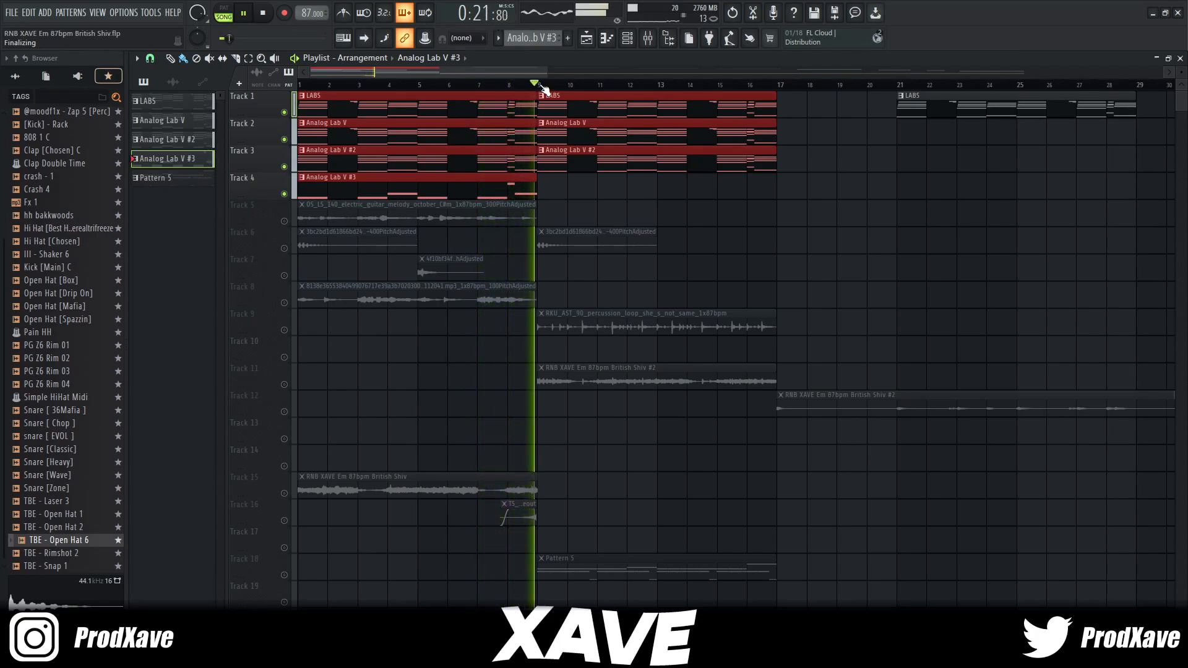
key(space)
- Solo the electric guitar melody on Track 5, play it through bar 8 and stop playback
scroll(543, 88, down, 2)
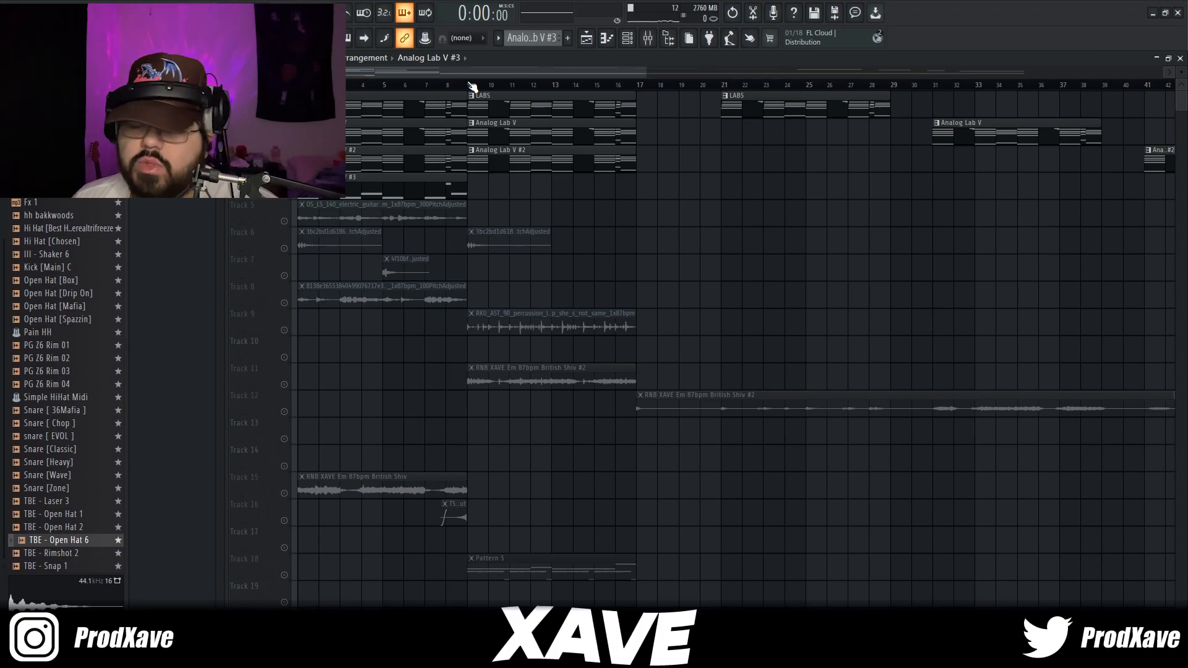
scroll(472, 87, up, 3)
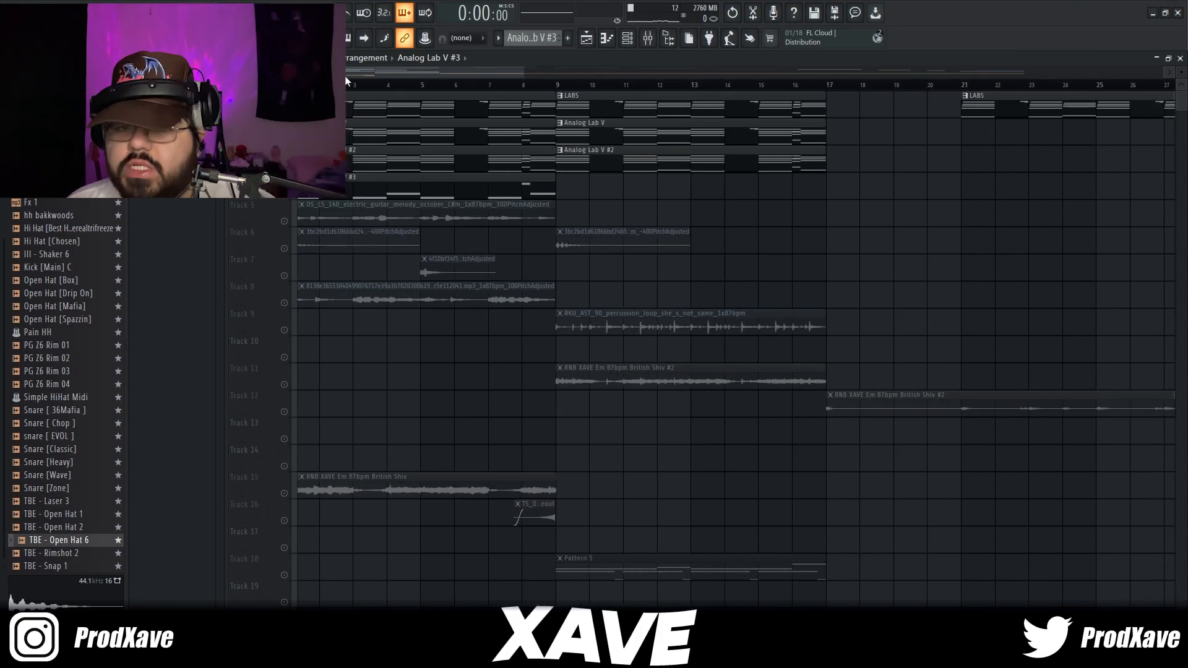
right_click(284, 221)
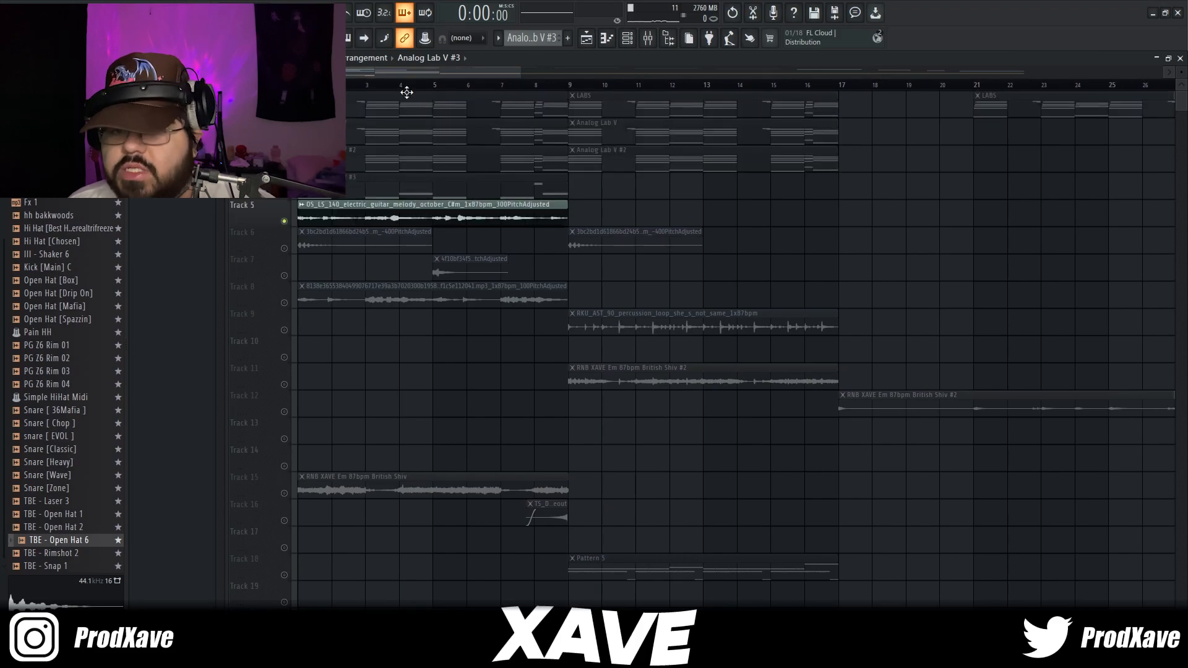
click(398, 86)
key(space)
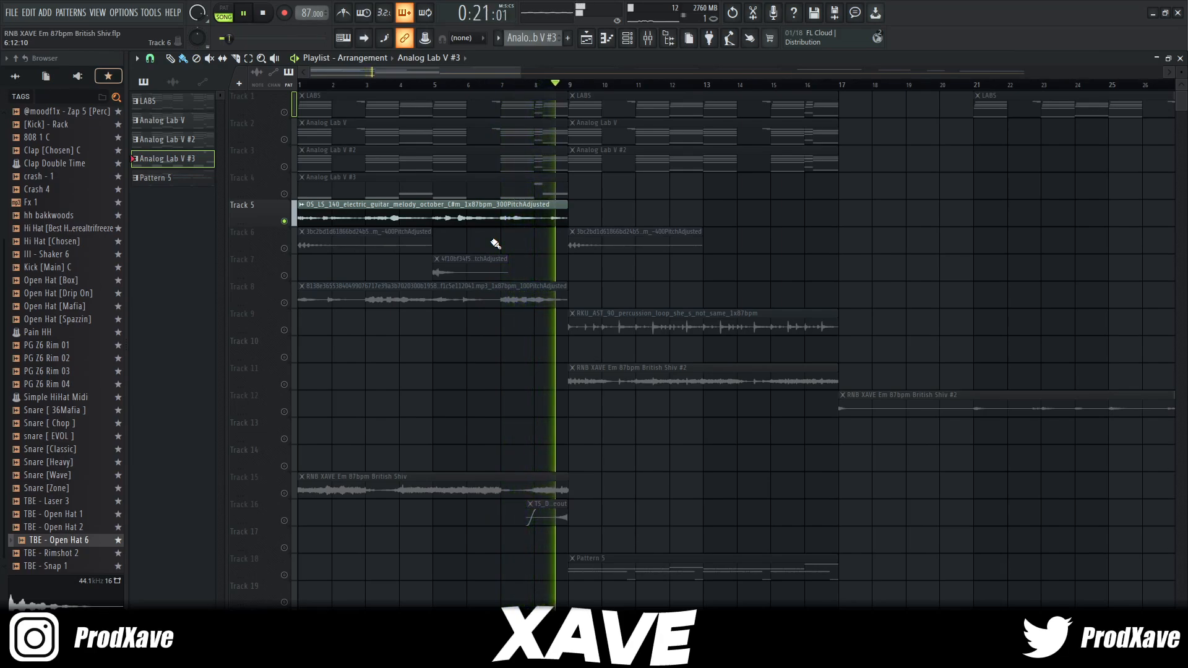
key(space)
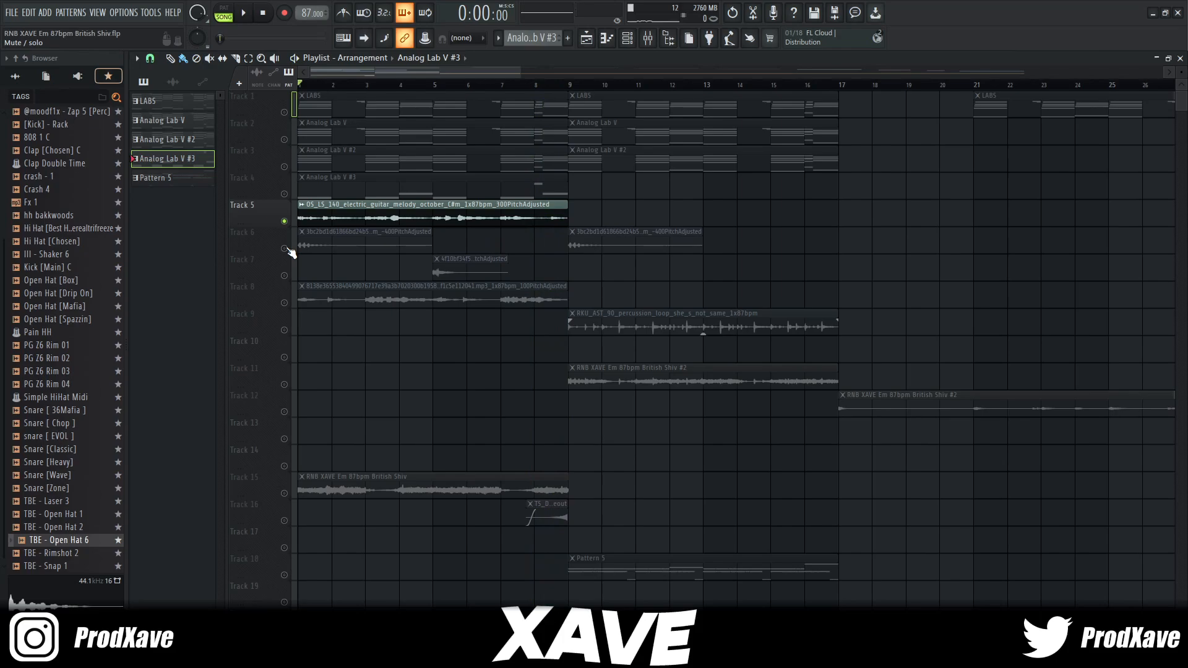
- Solo Tracks 6 and 7 and play their audio clips starting at bars 1, 5 and 9
right_click(286, 249)
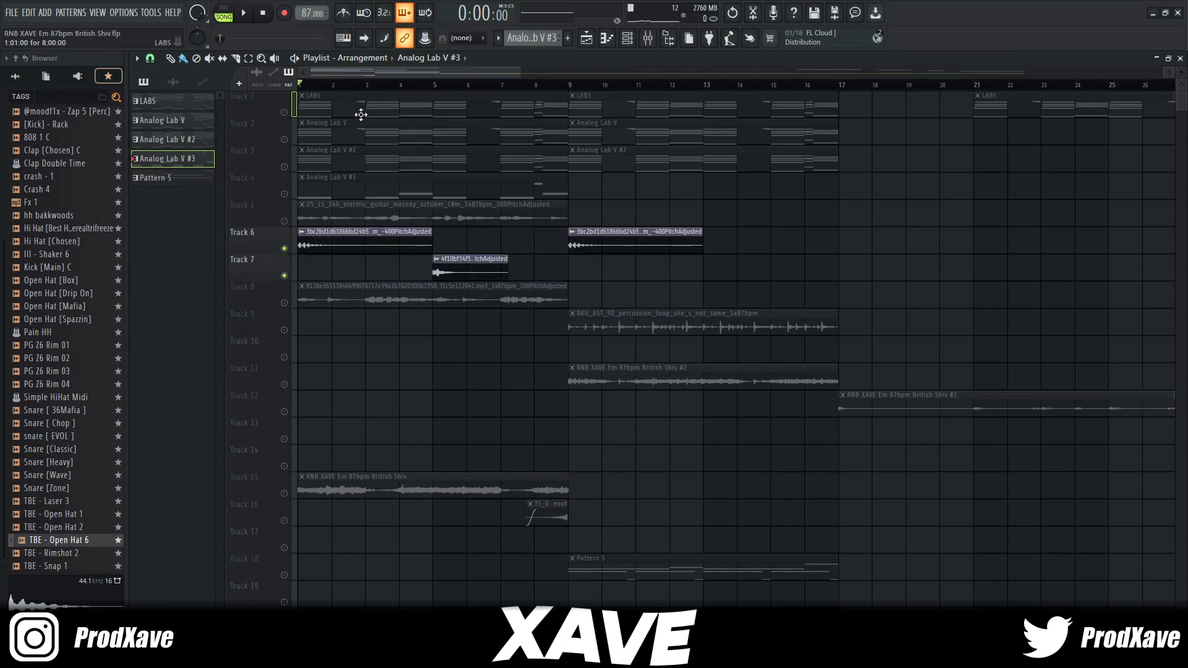
scroll(370, 91, up, 3)
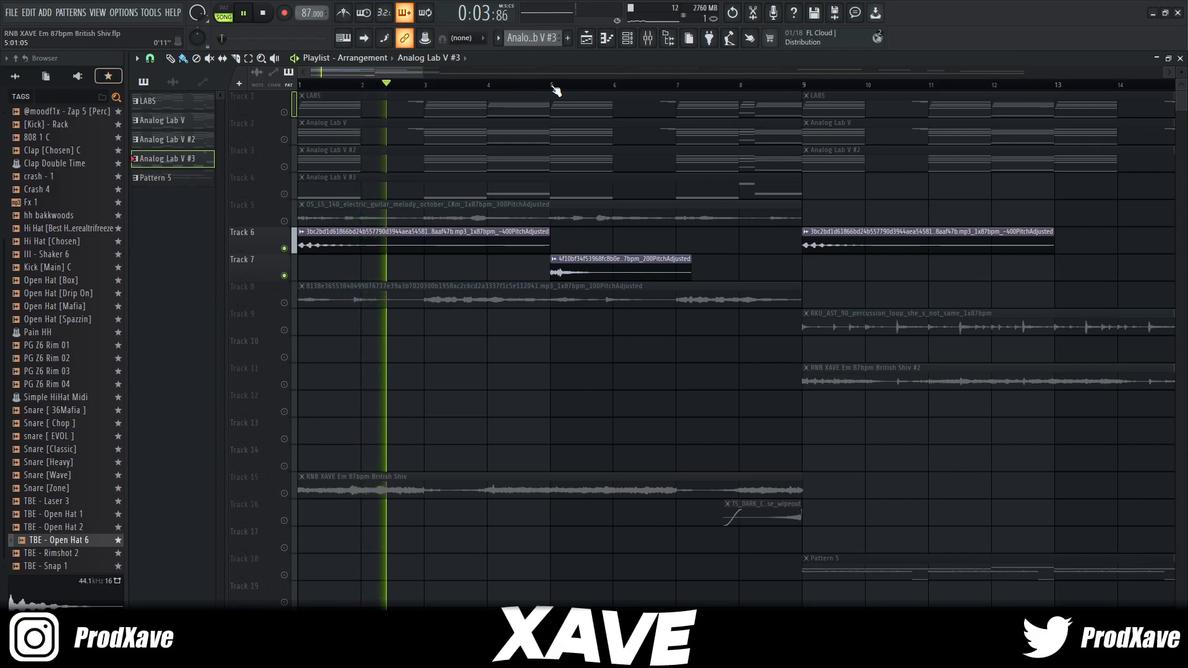
click(553, 86)
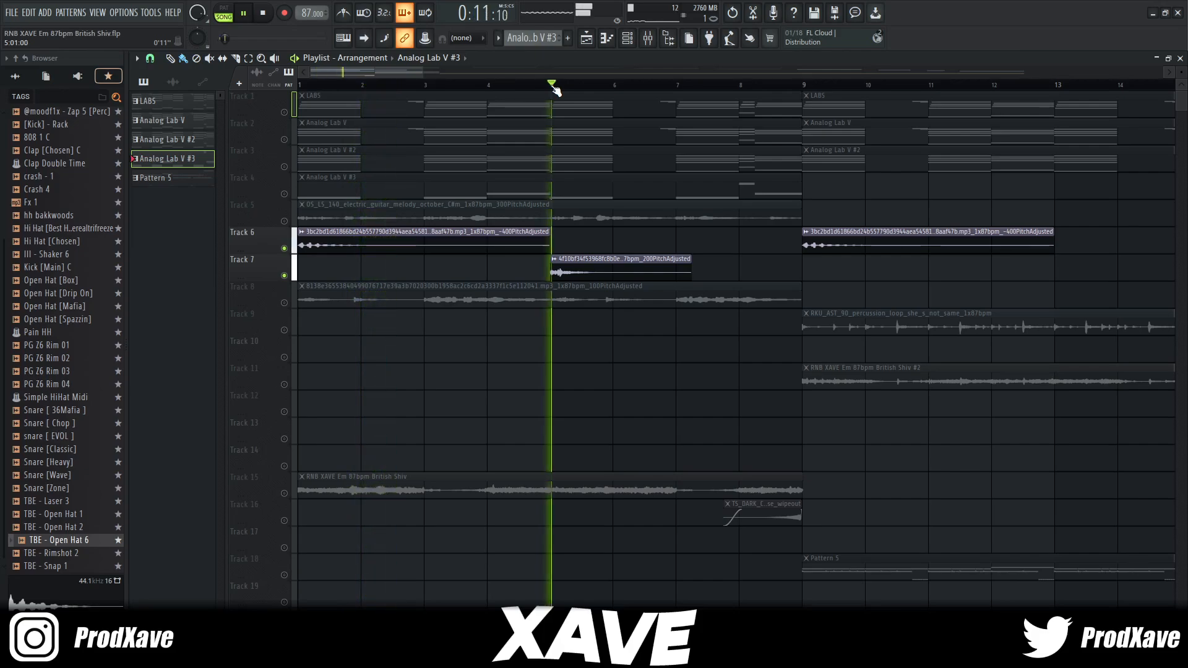
click(811, 87)
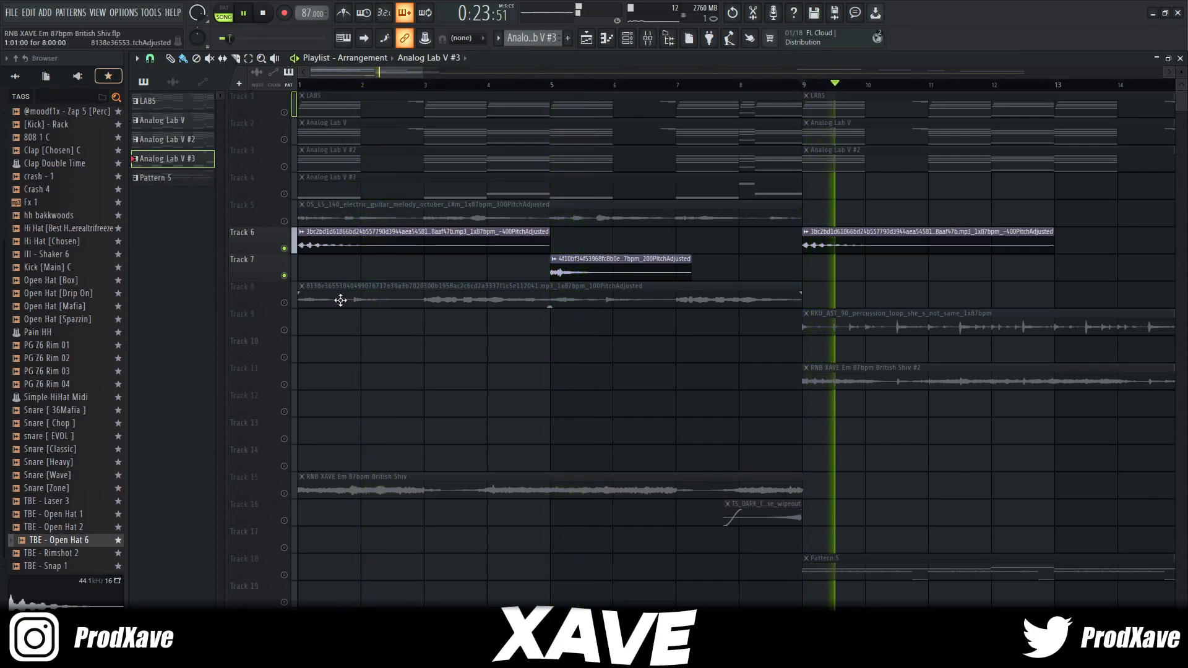
- Stop playback, solo Track 8, play its audio clip from bar 1 into bar 7 and stop
key(space)
drag(397, 227, 899, 266)
ctrl+click(495, 262)
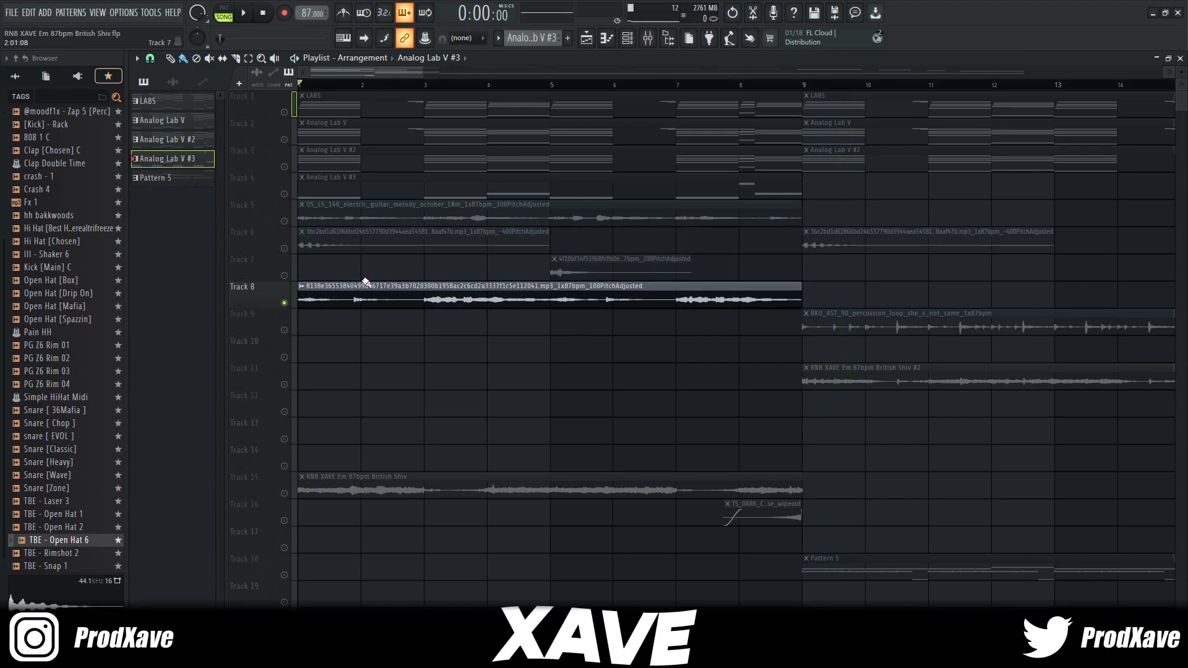
key(space)
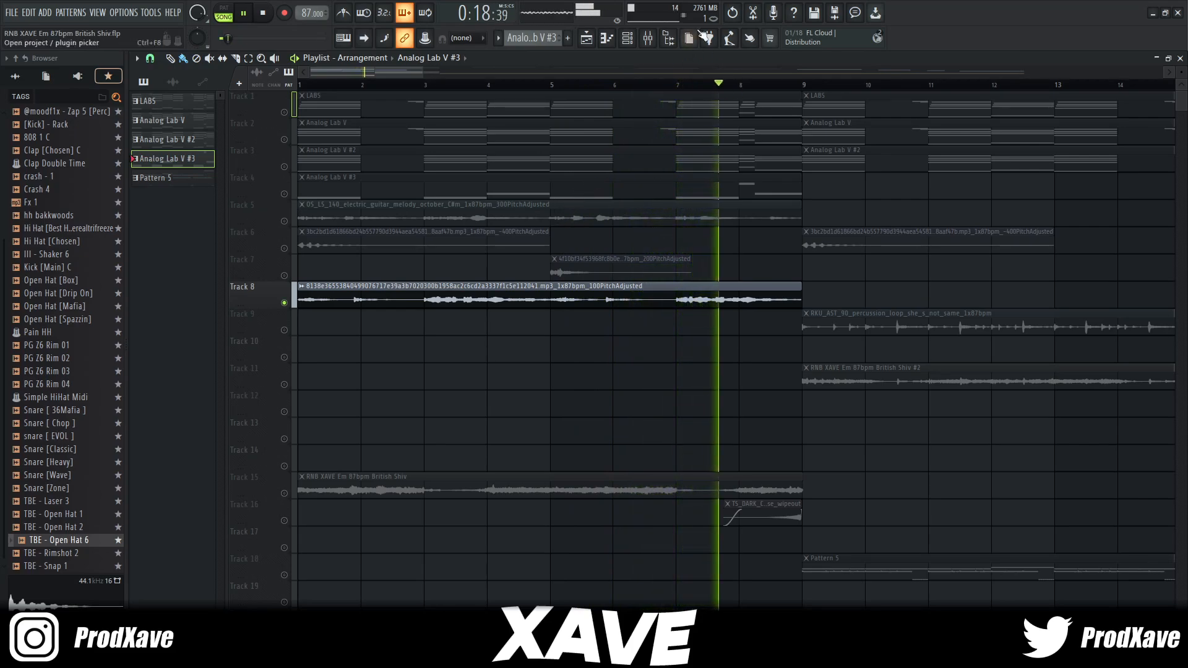
key(space)
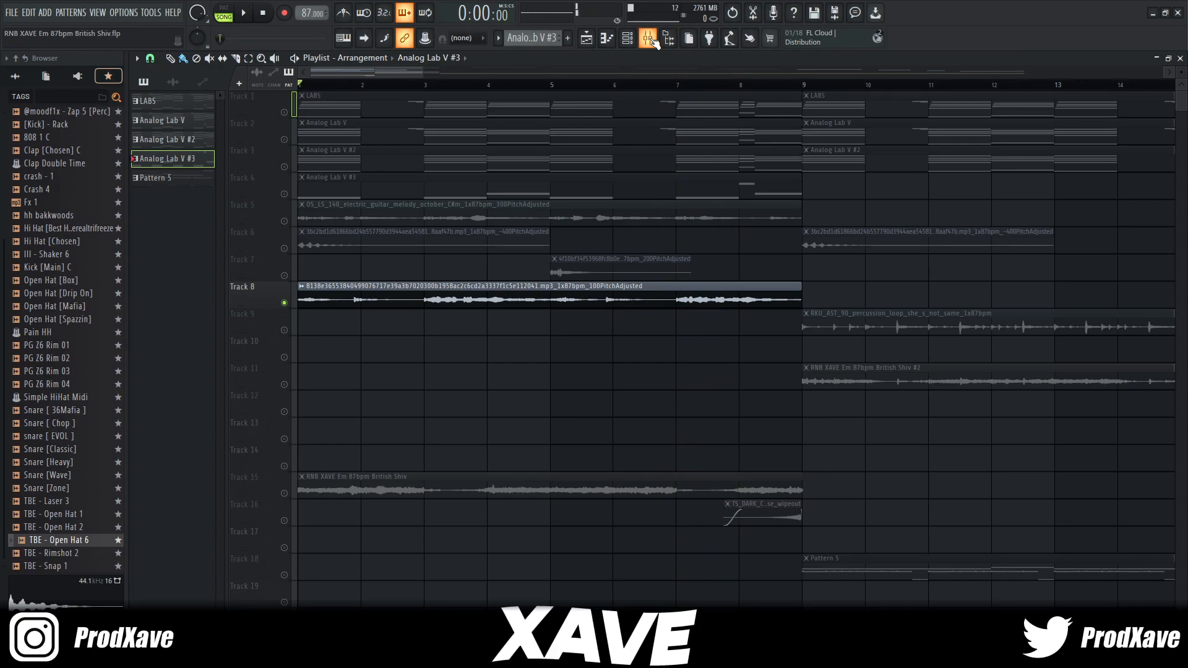
- Show the RNB VOX mixer effects in turn: Fruity Parametric EQ 2, Vintage Chorus, Fruity Love Philter, PanMan, Decapitator, ValhallaVintageVerb and ValhallaDelay
click(649, 39)
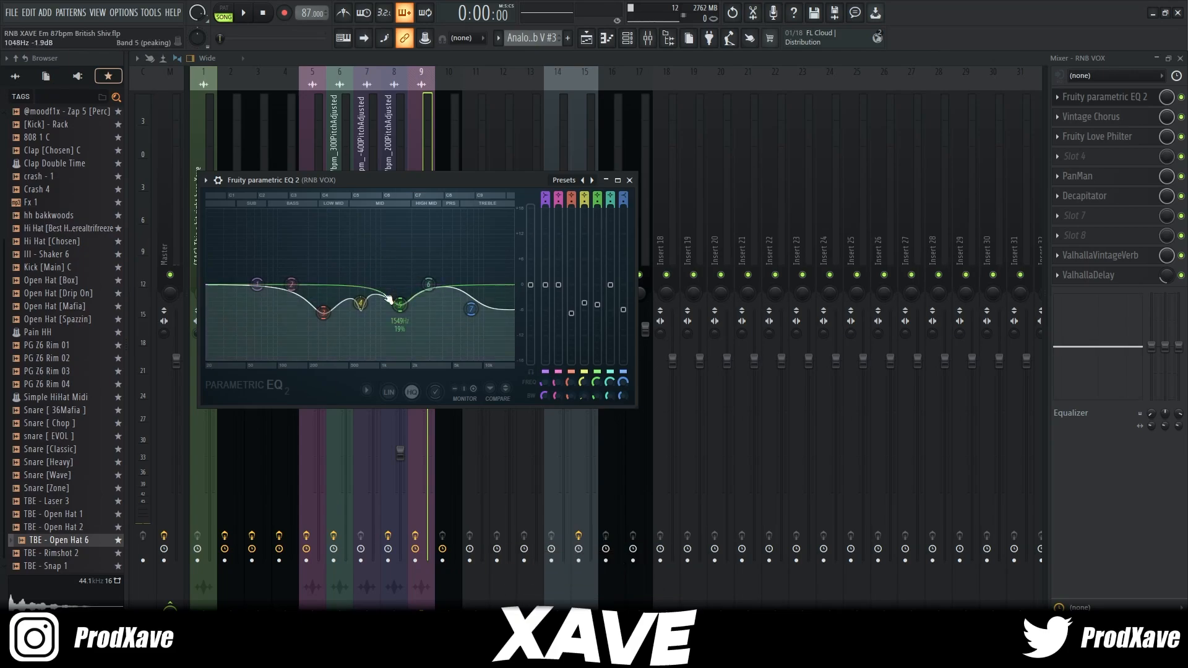
click(1081, 118)
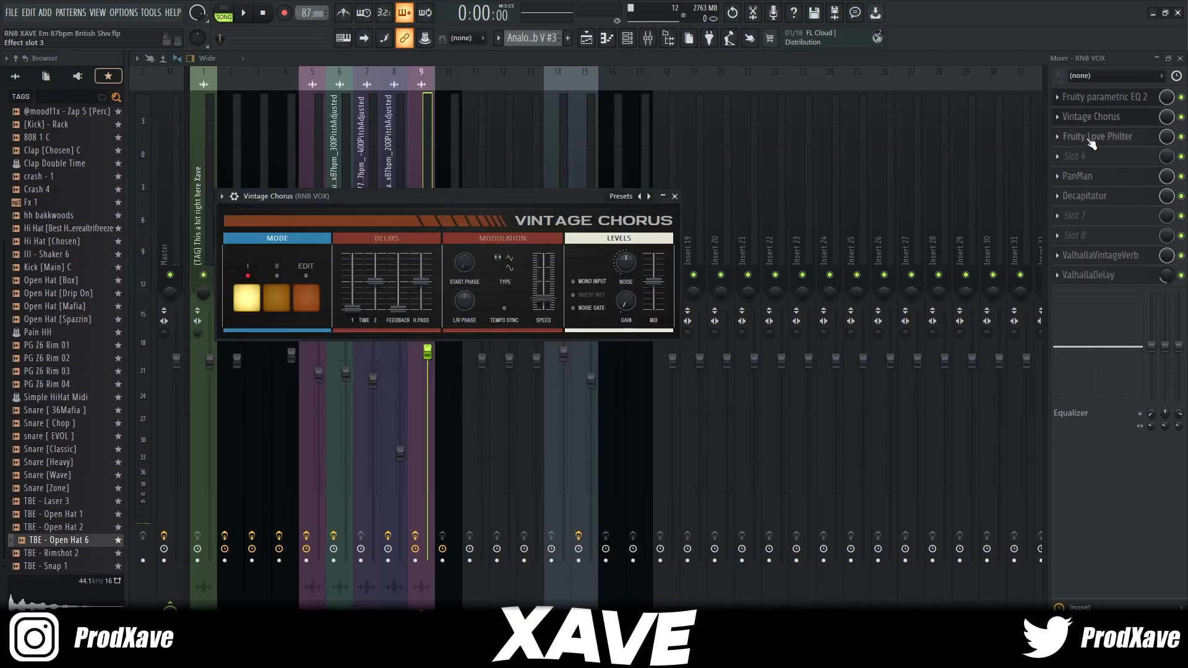
click(1091, 140)
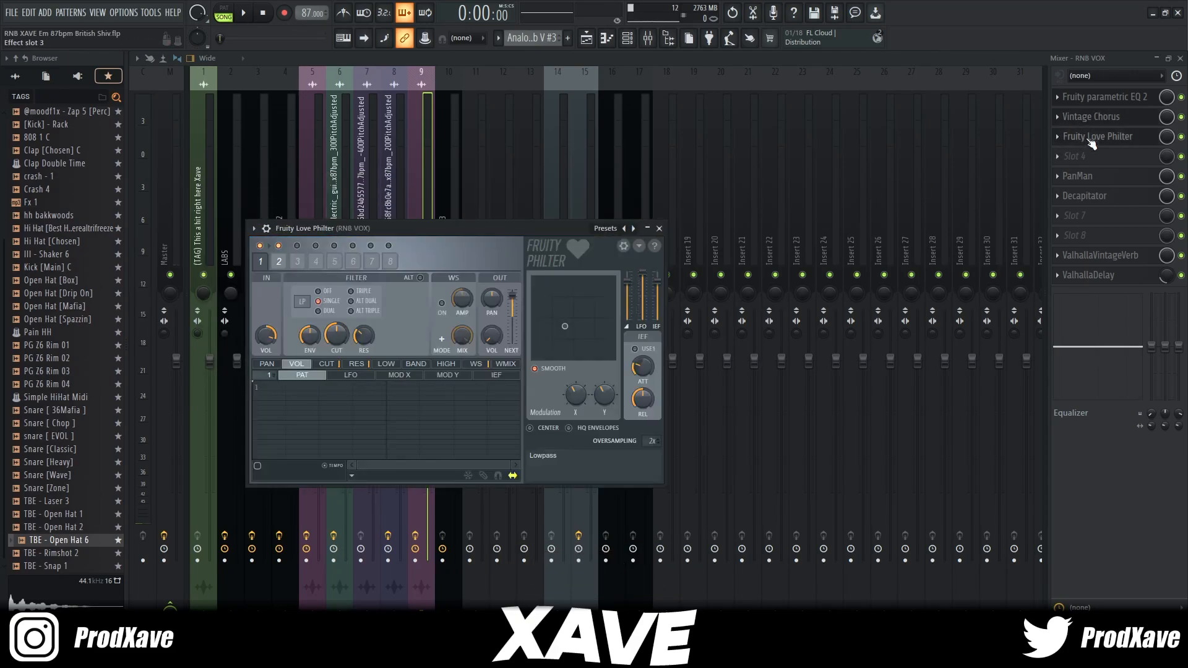
click(1094, 179)
click(1094, 196)
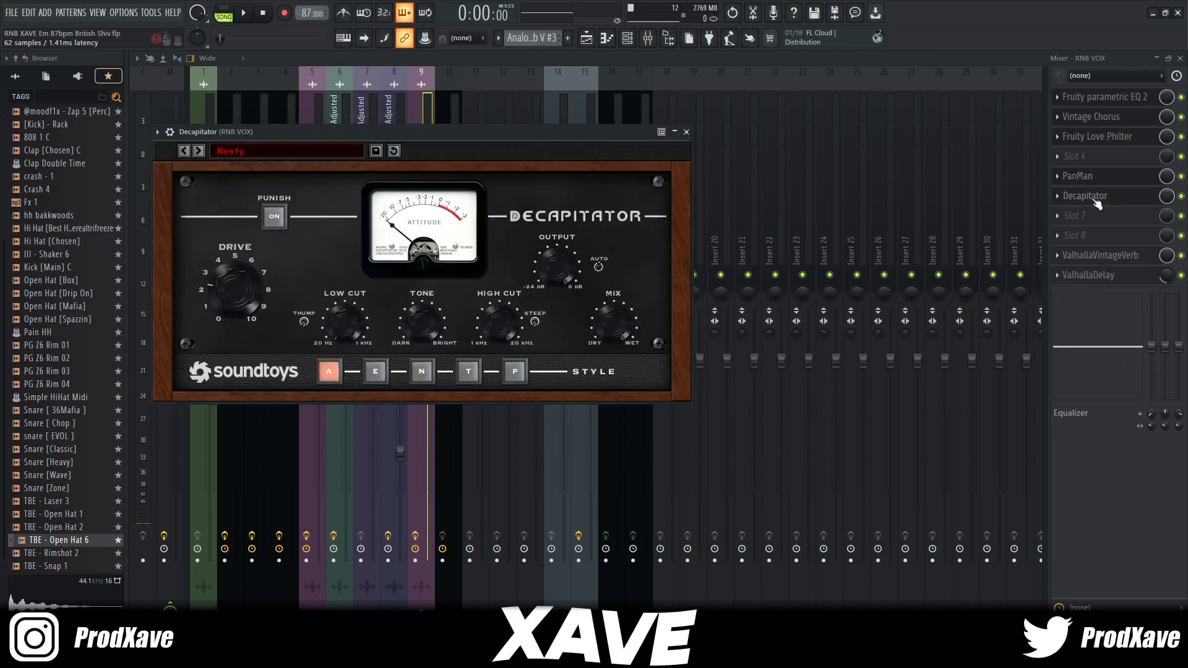
click(1079, 257)
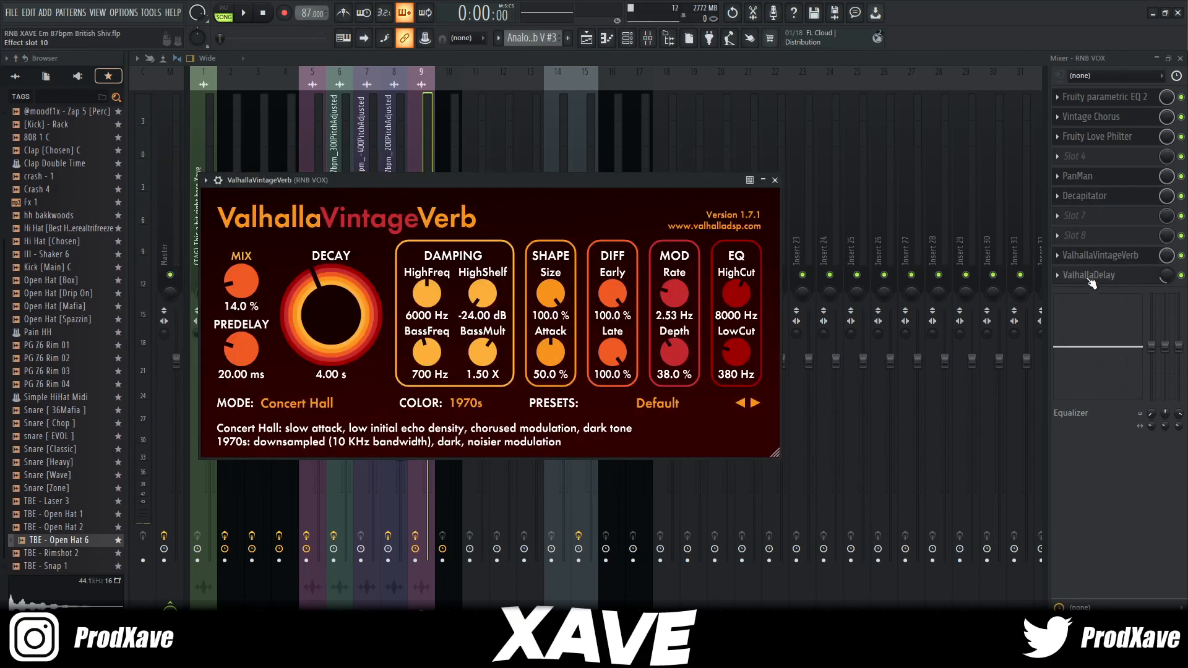
click(1090, 276)
click(796, 197)
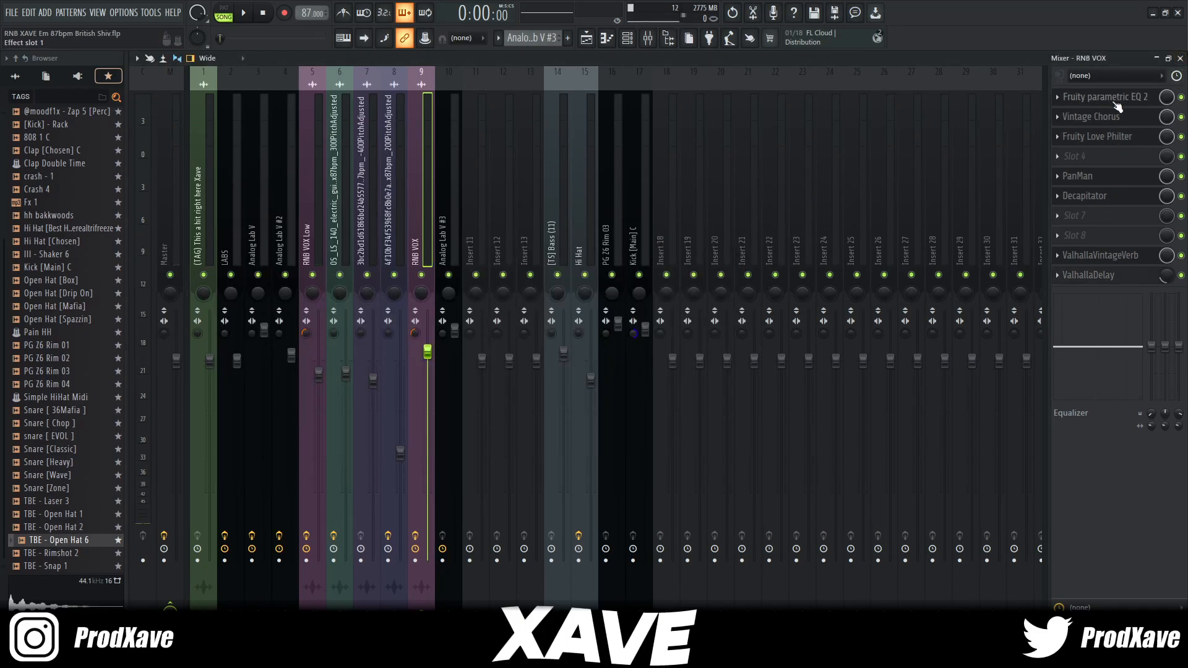
- Return to the playlist, play Tracks 1 to 9 together into bar 16, stop and move the playhead to bar 6
key(F5)
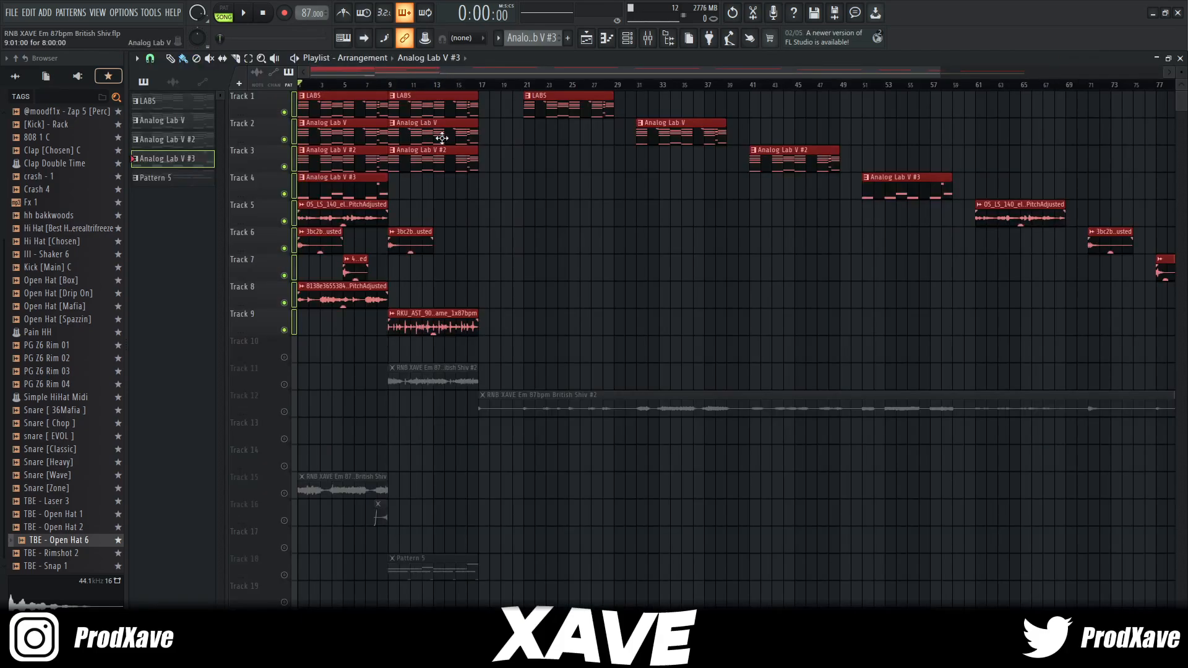
key(space)
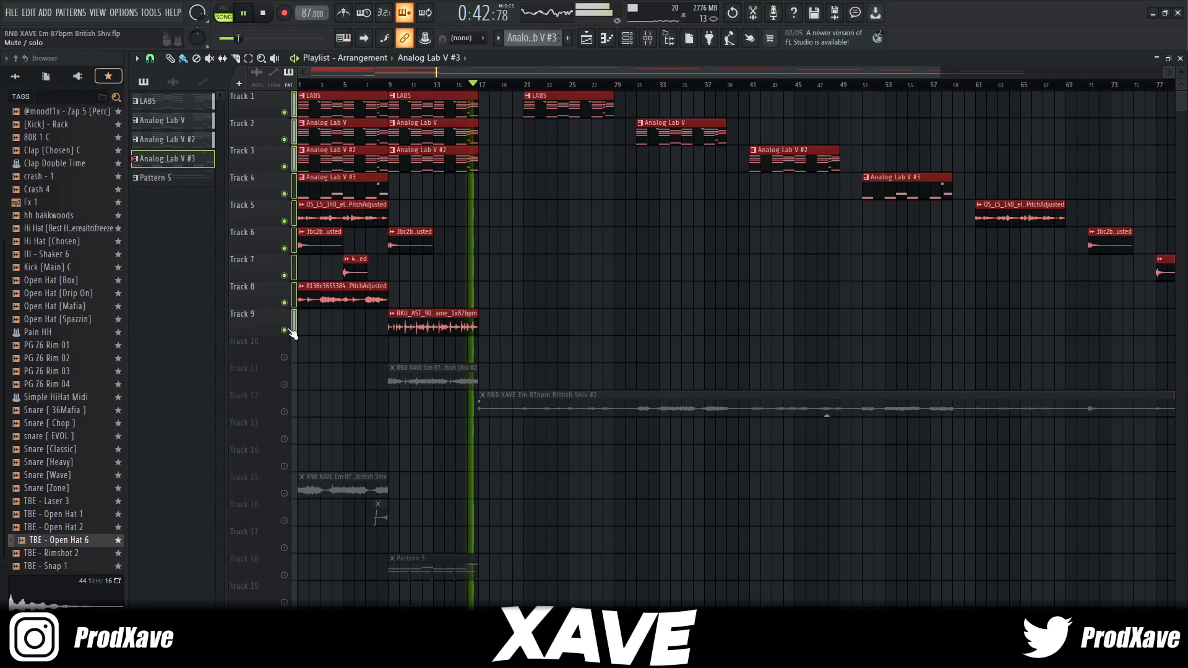
key(space)
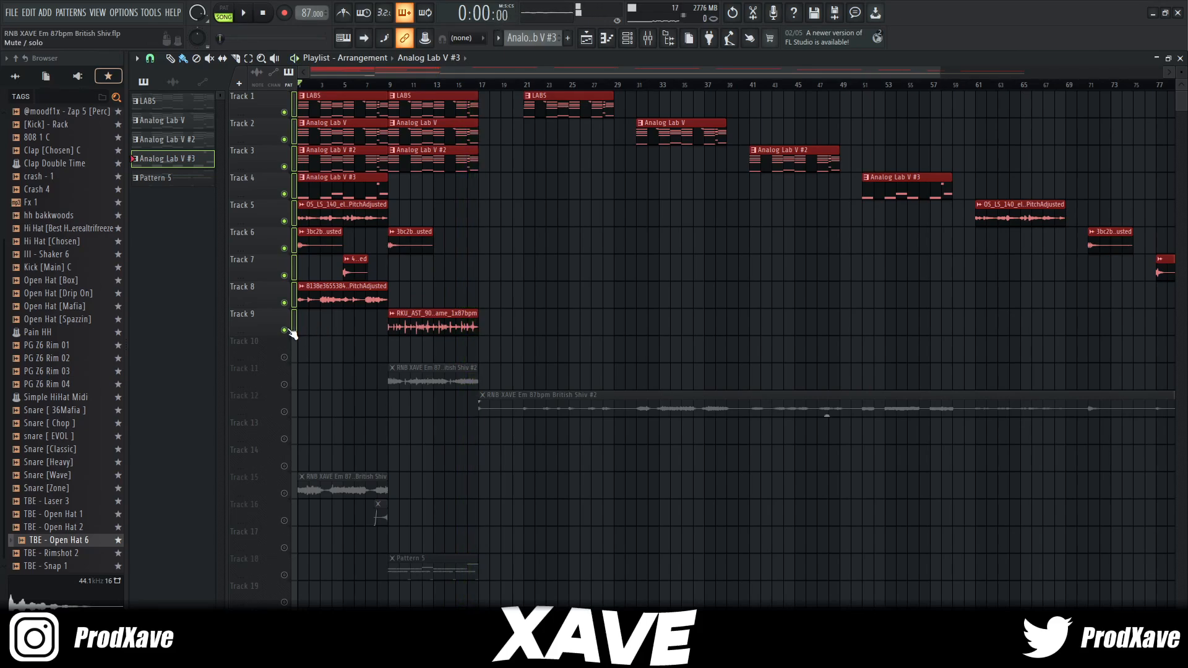
drag(363, 85, 332, 84)
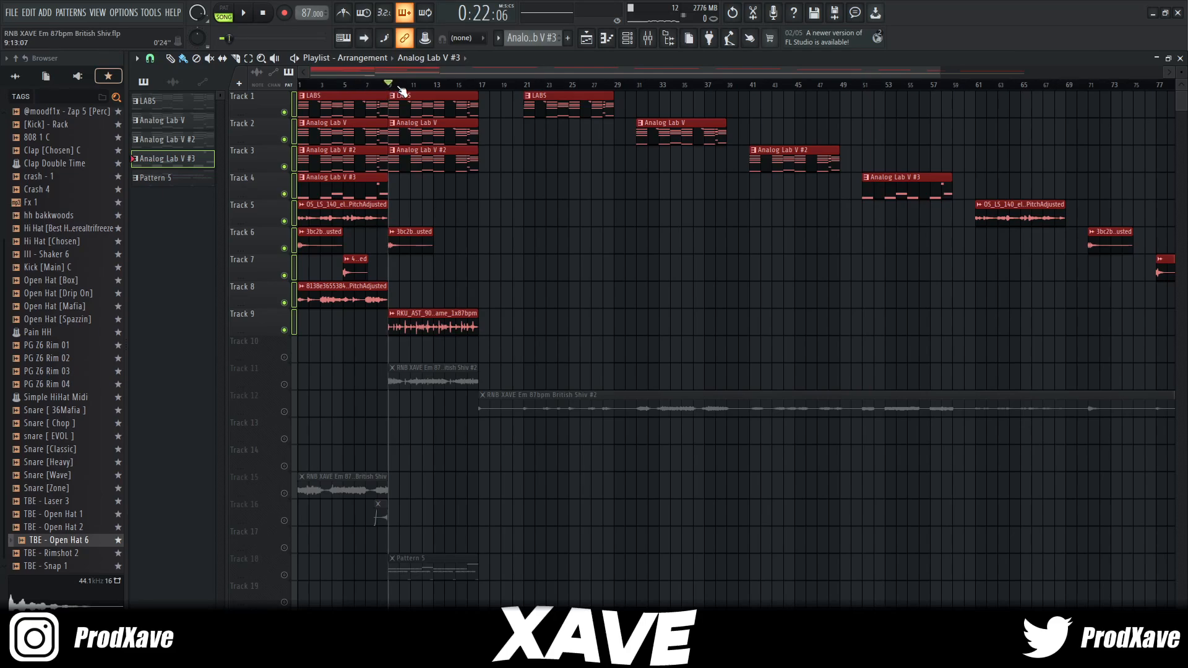
drag(414, 86, 355, 86)
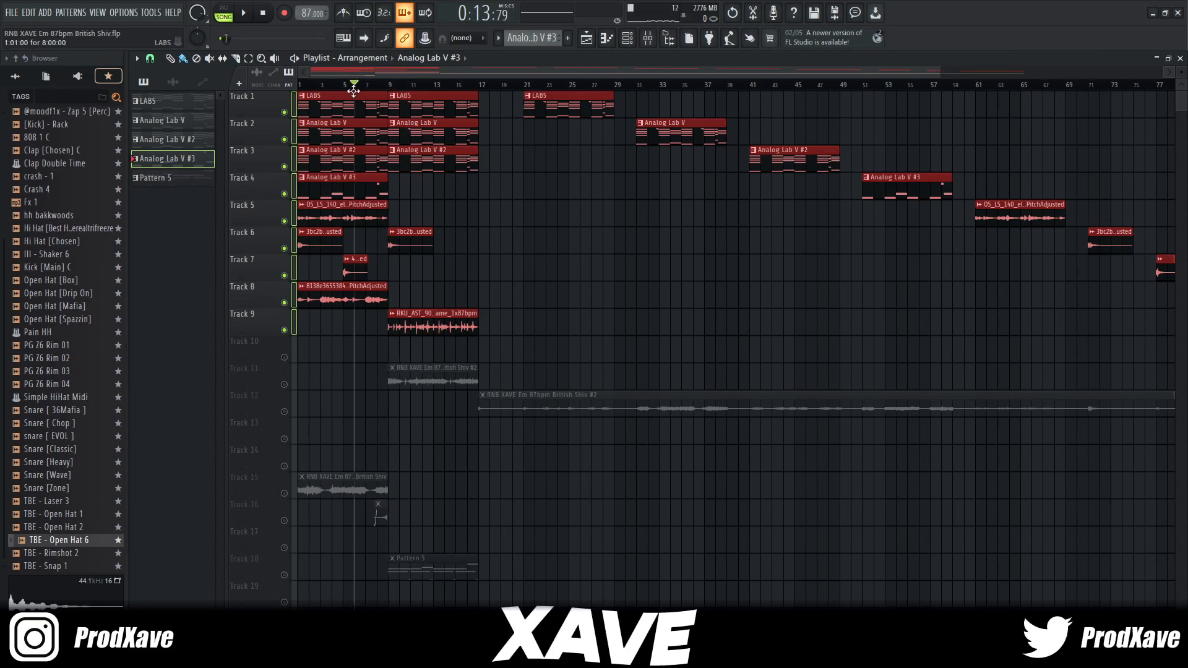
- Deselect the clips and inspect the pitch and reverse settings of the RNB XAVE Em 87bpm British Shiv clips on Tracks 11 and 15
key(ctrl+d)
scroll(378, 90, down, 2)
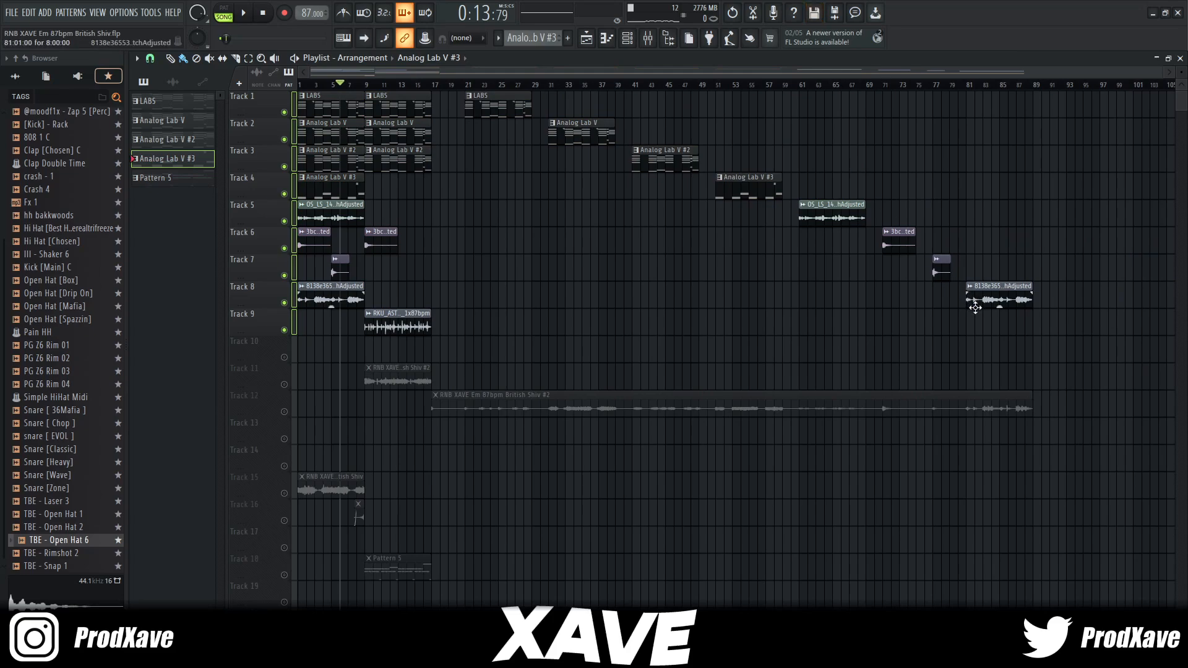
double_click(381, 375)
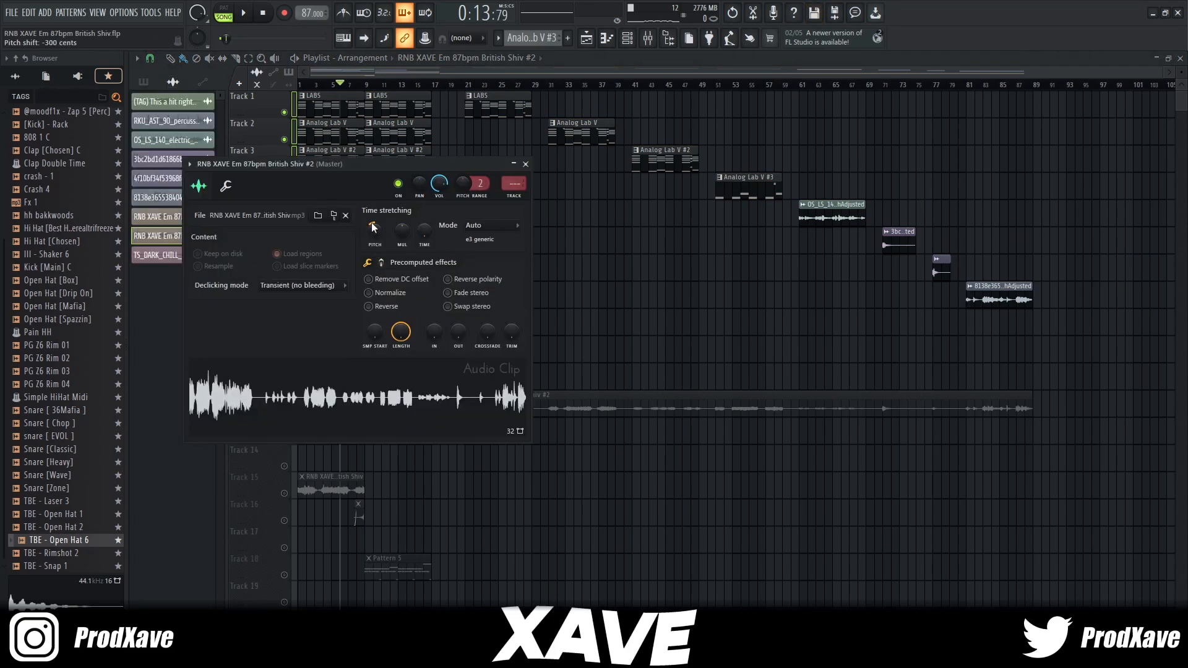
key(Escape)
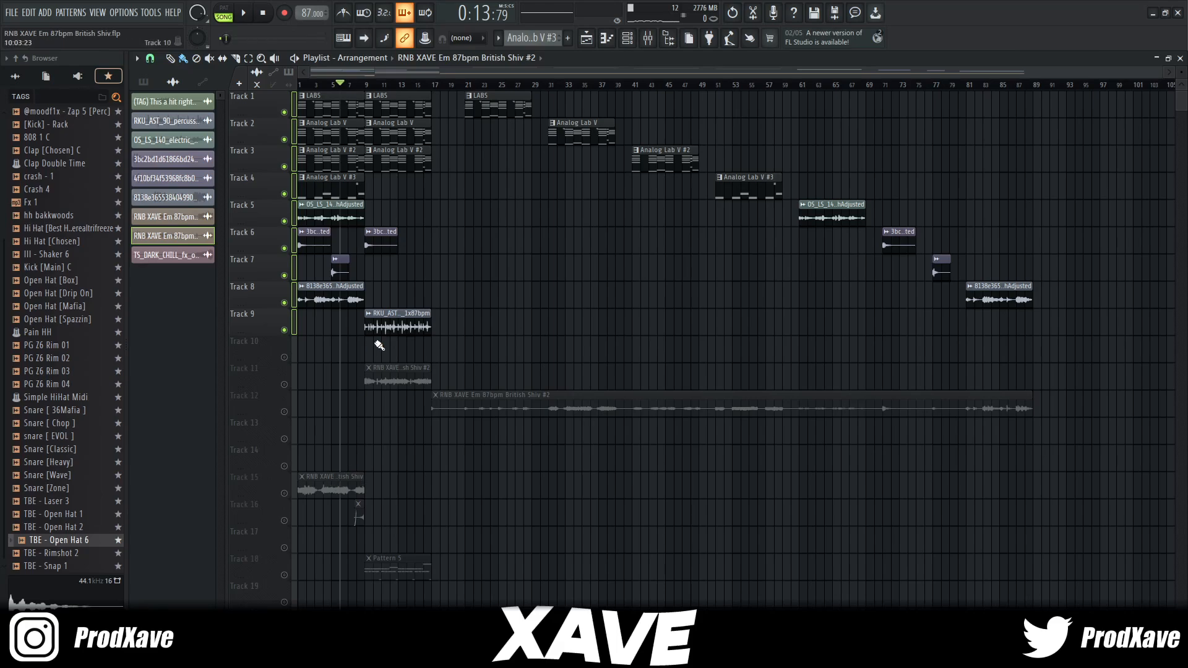
double_click(320, 477)
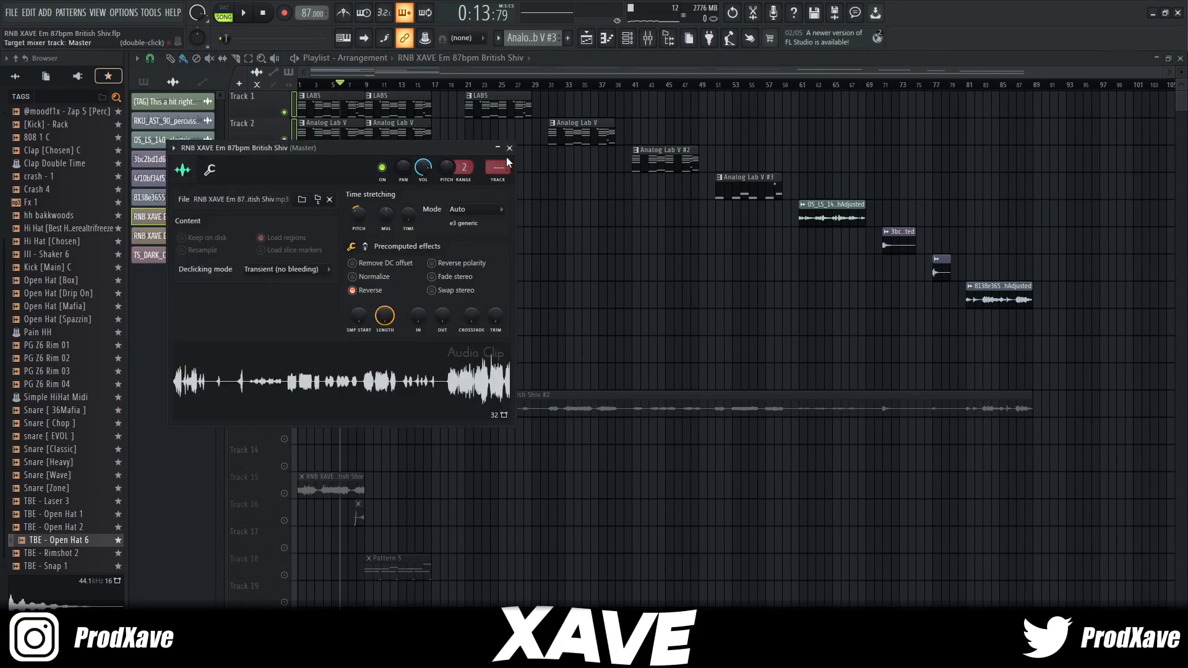
key(Escape)
- Solo the Track 11 to 16 group, play it from bar 1 and enable Track 18 with Pattern 5
key(space)
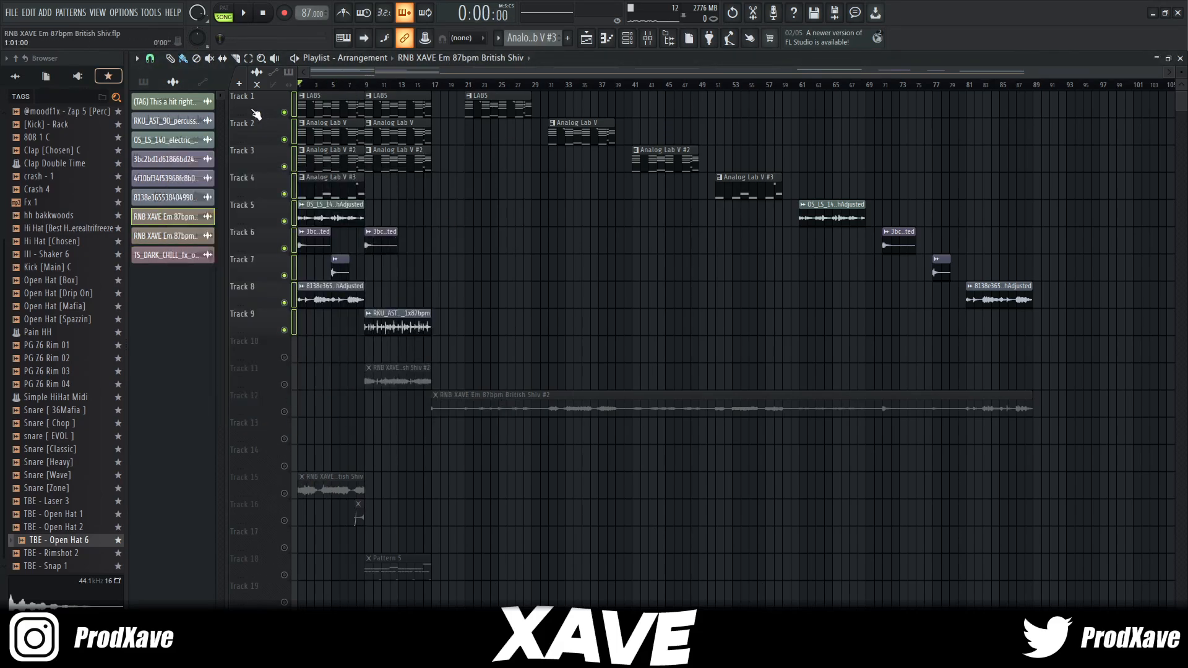
right_click(284, 384)
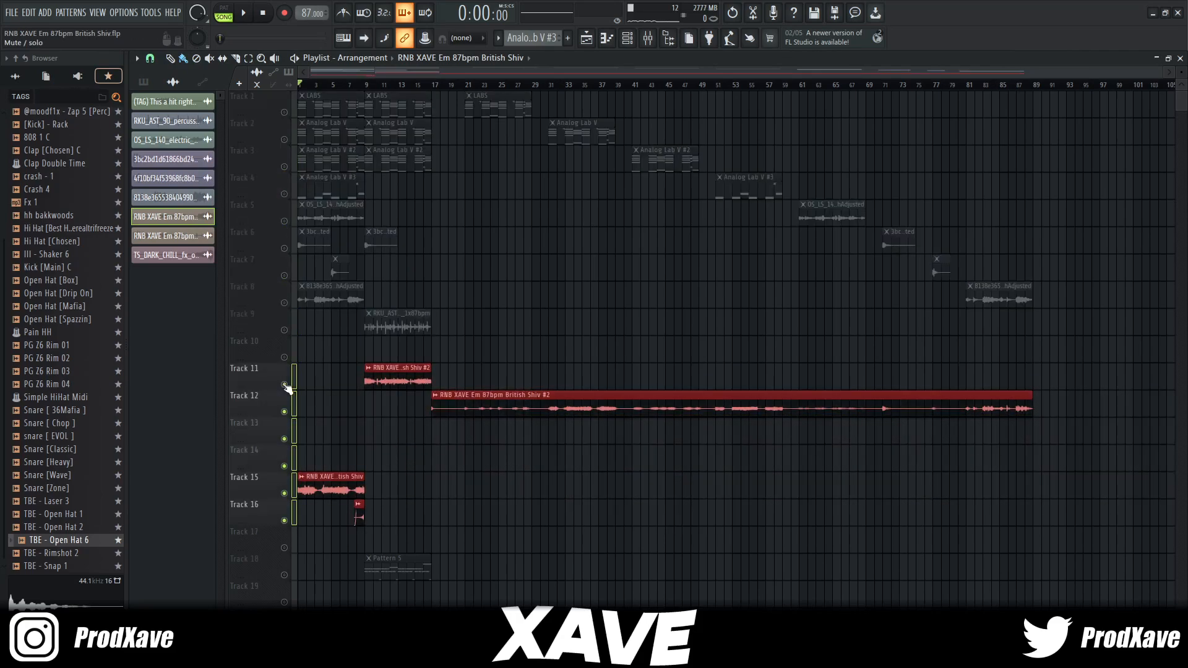
key(space)
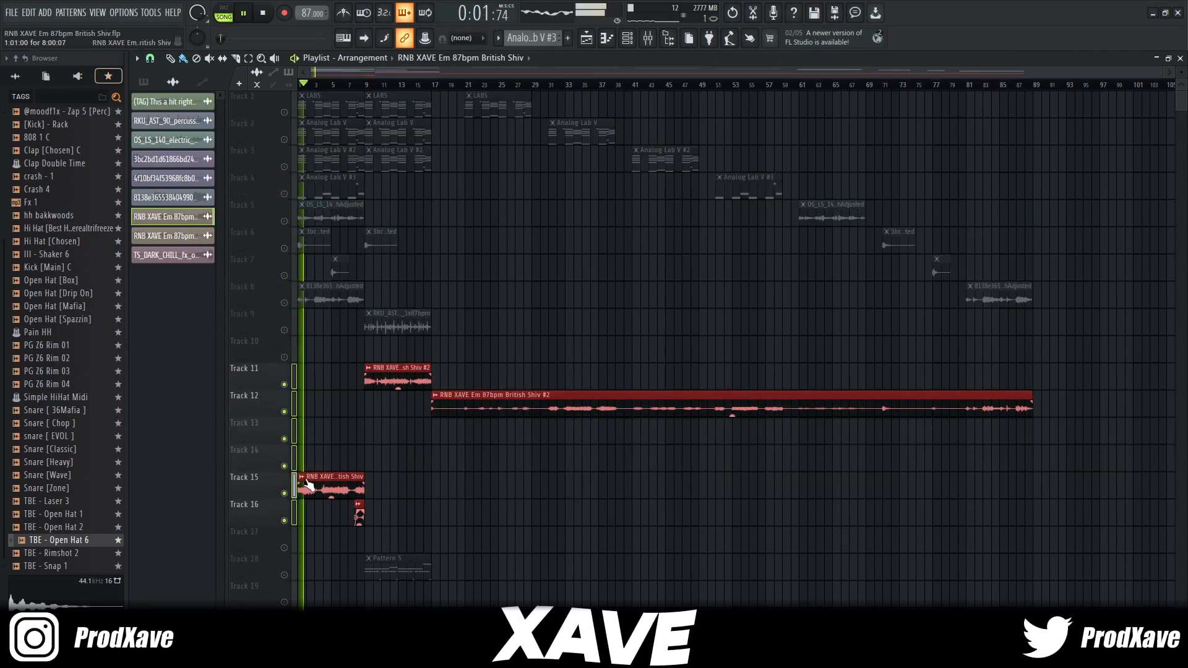
click(285, 575)
scroll(340, 432, up, 3)
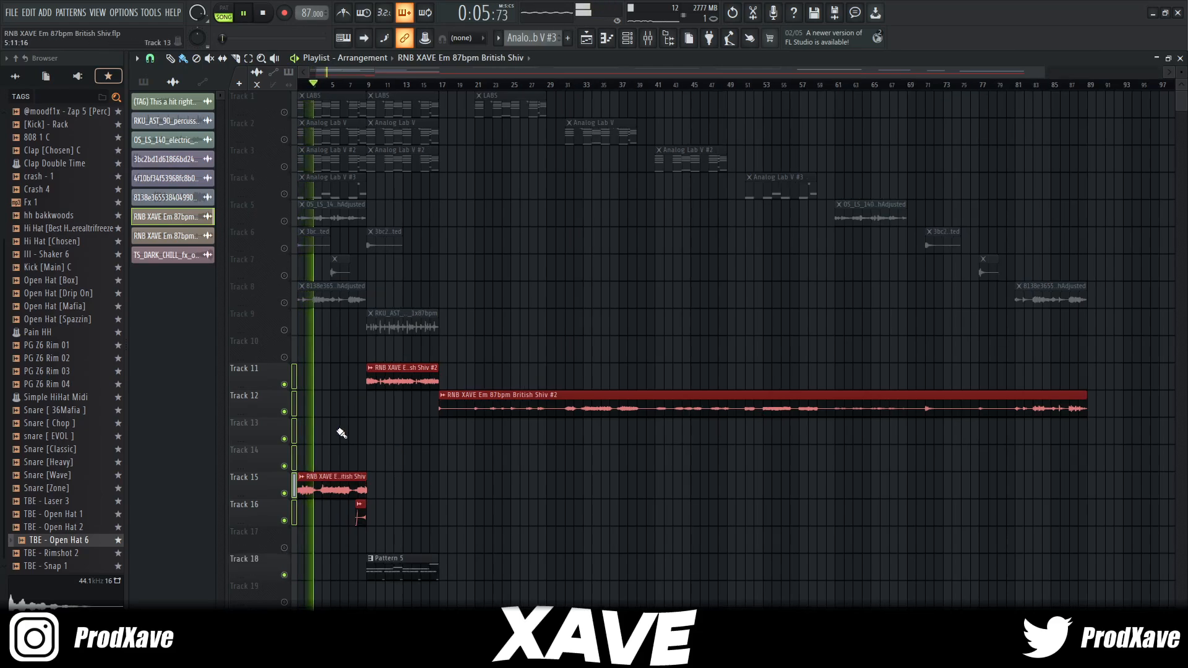
scroll(340, 433, down, 3)
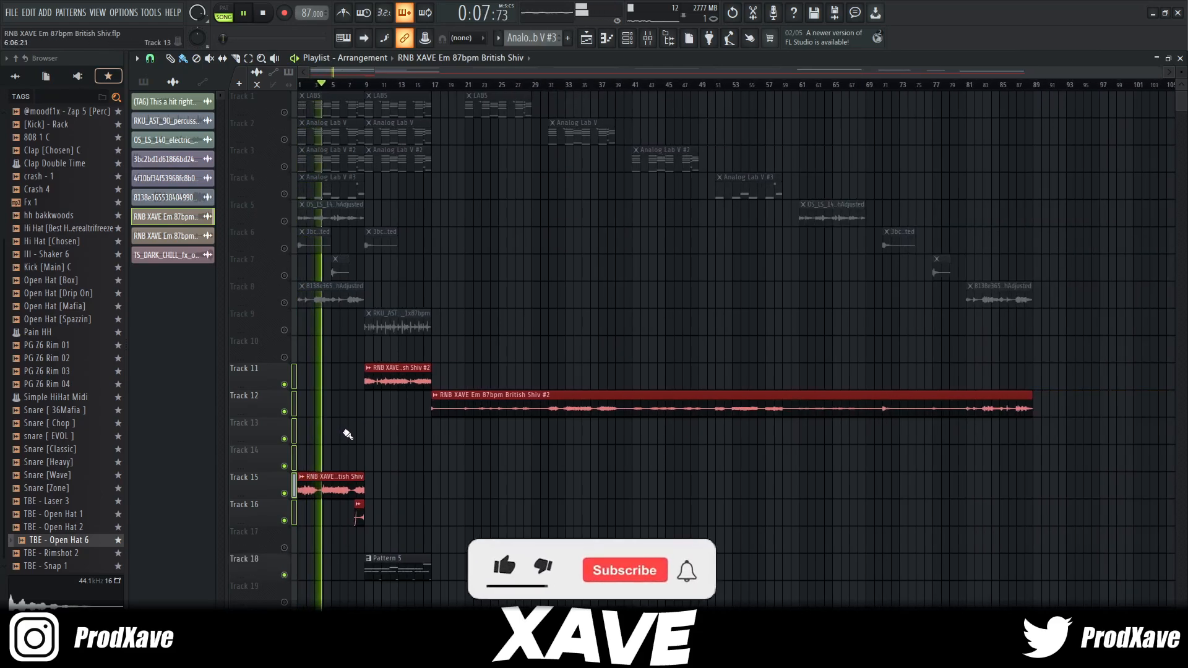